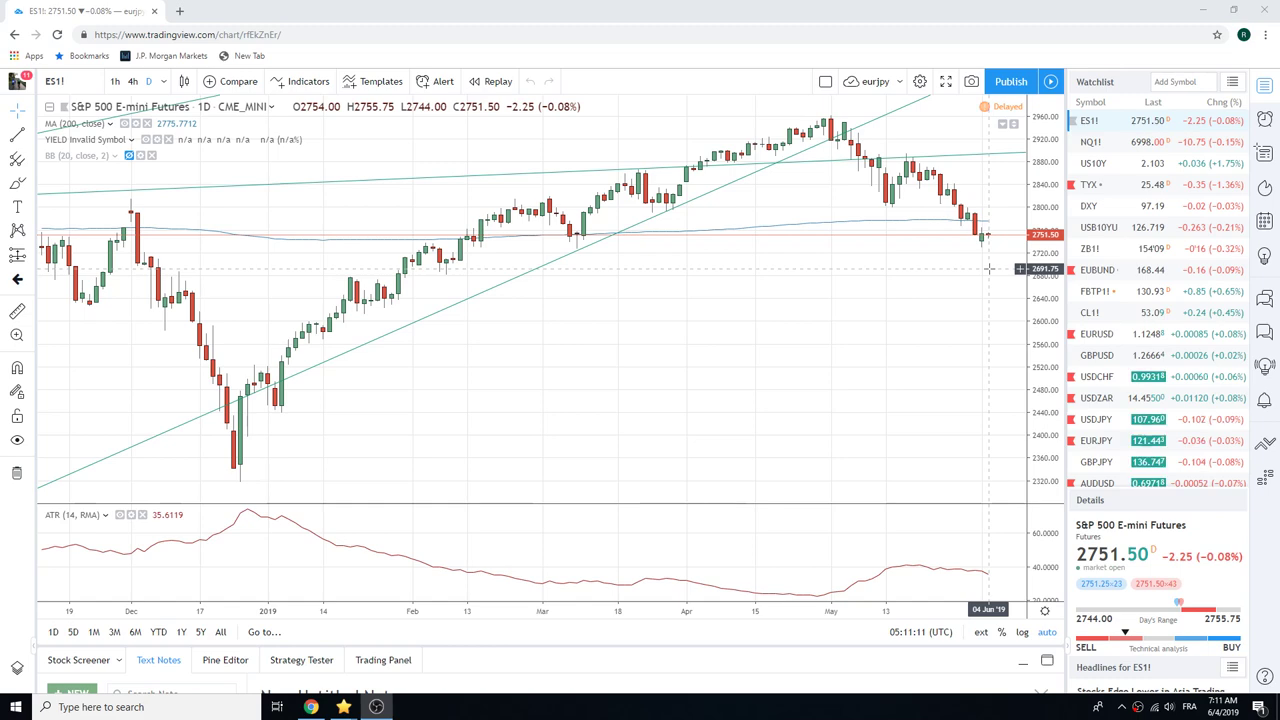
Load the AUDUSD daily chart from the watchlist, replacing the ES1! S&P 500 futures
scroll(1113, 357, "down", 1)
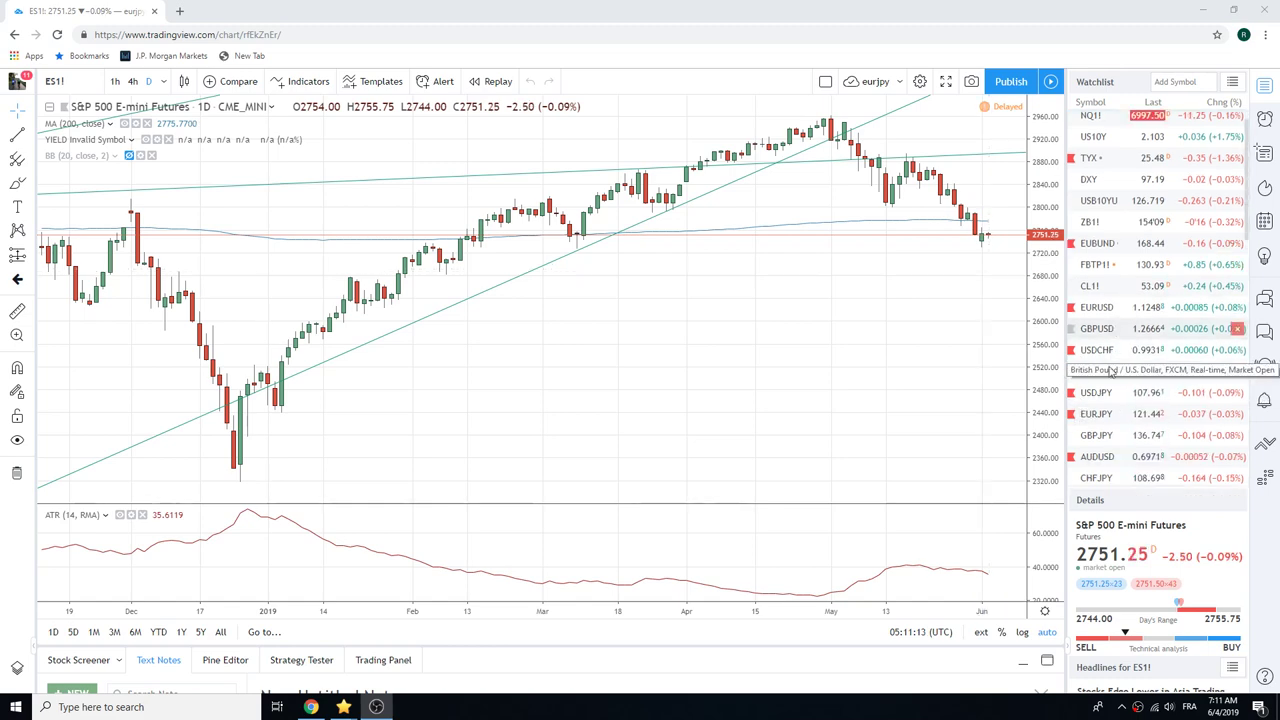
left_click(1097, 456)
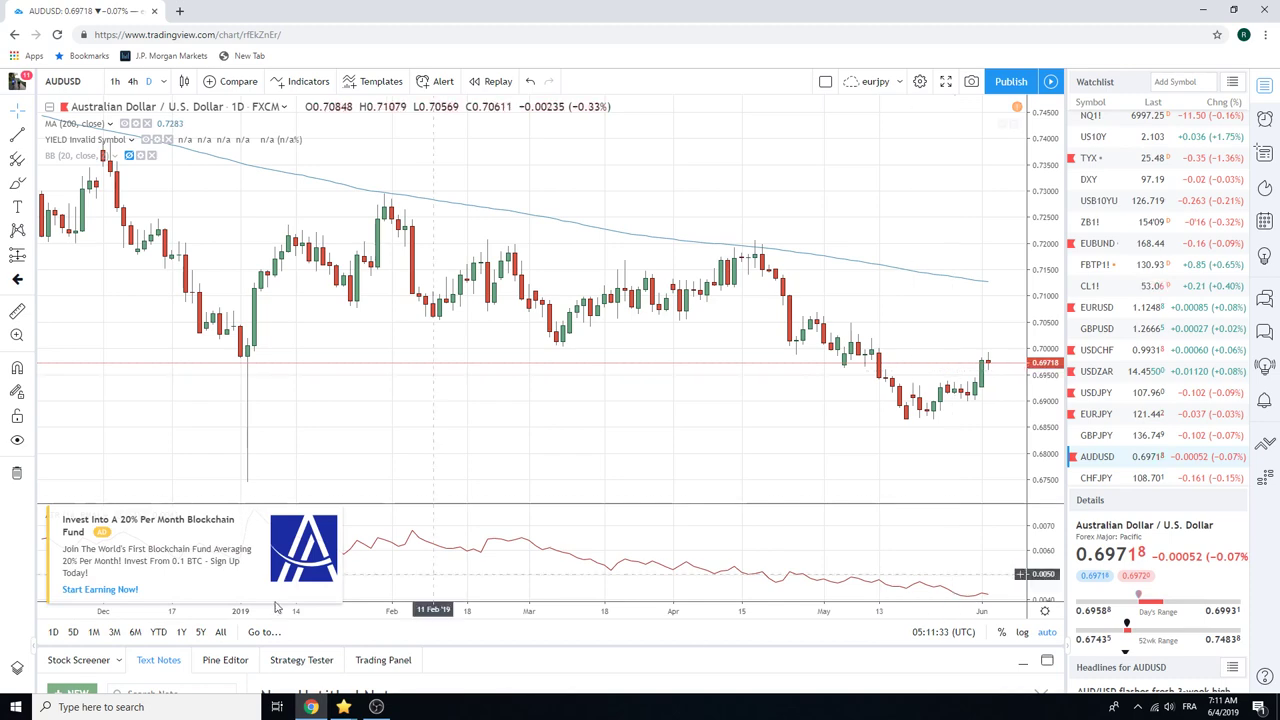
Close the ad over the ATR pane and decline the upgrade offer with Maybe later
left_click(322, 522)
left_click(482, 484)
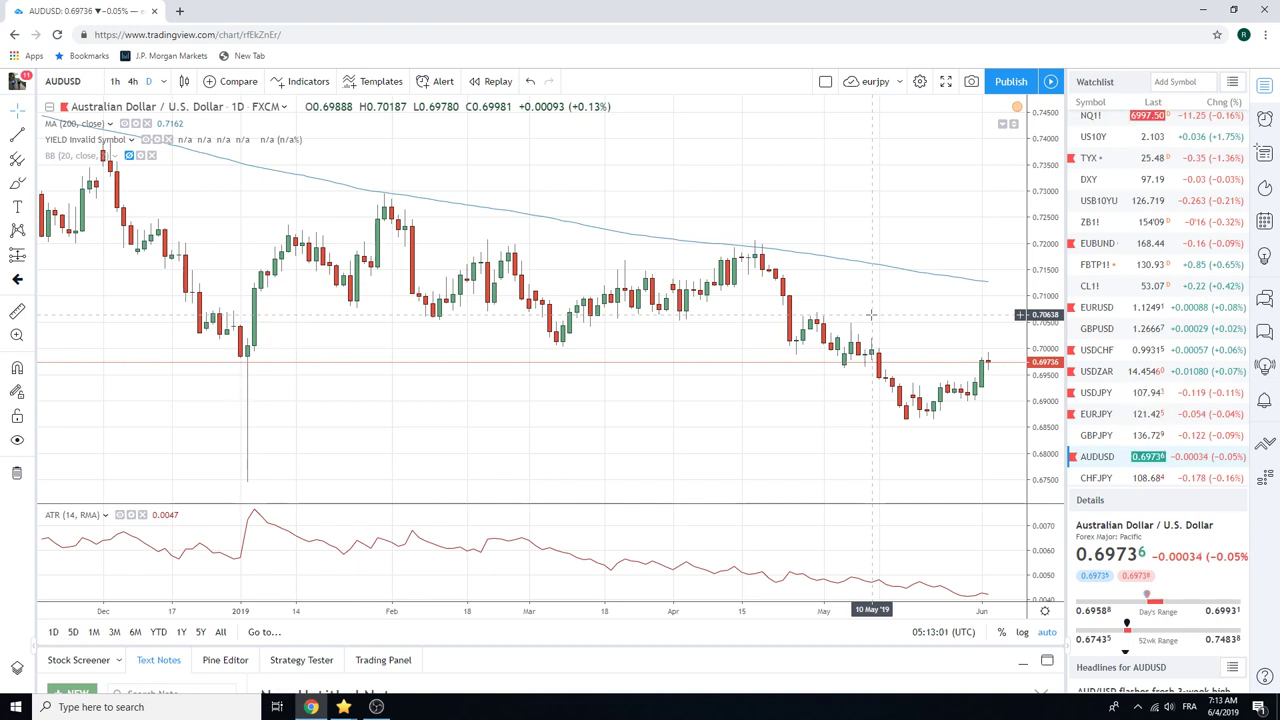
scroll(1097, 333, "up", 1)
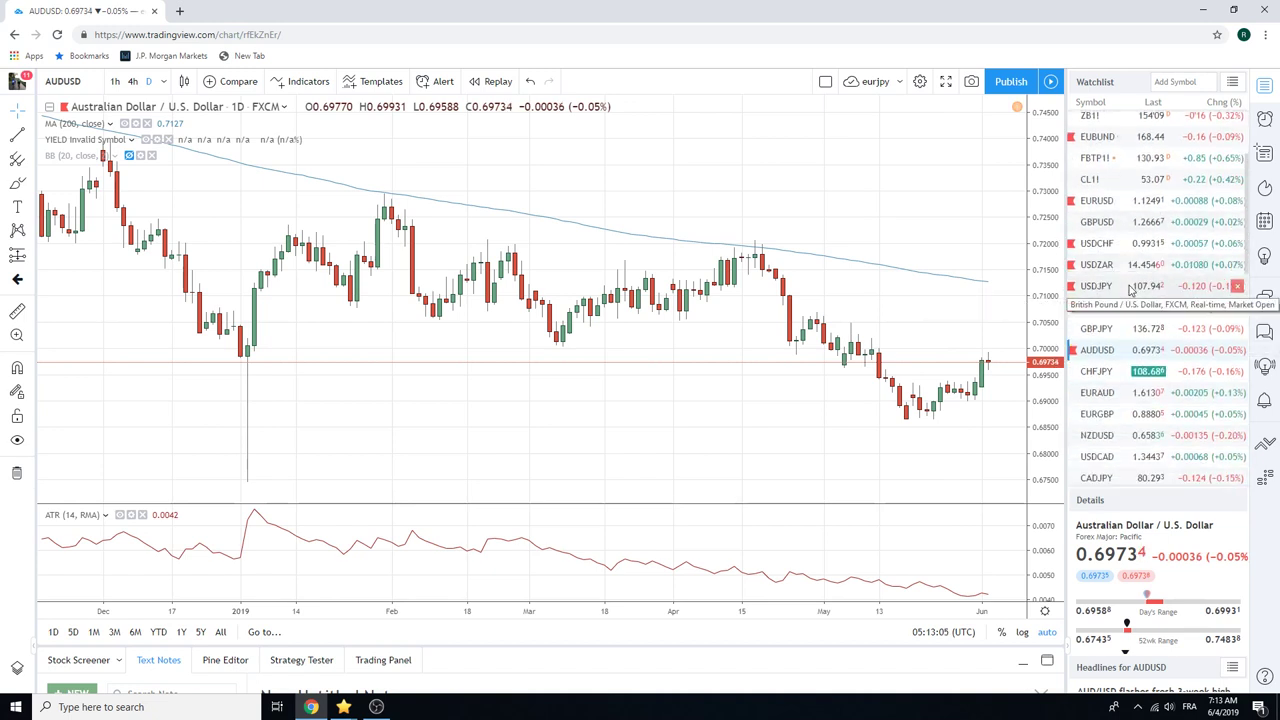
scroll(1130, 320, "down", 2)
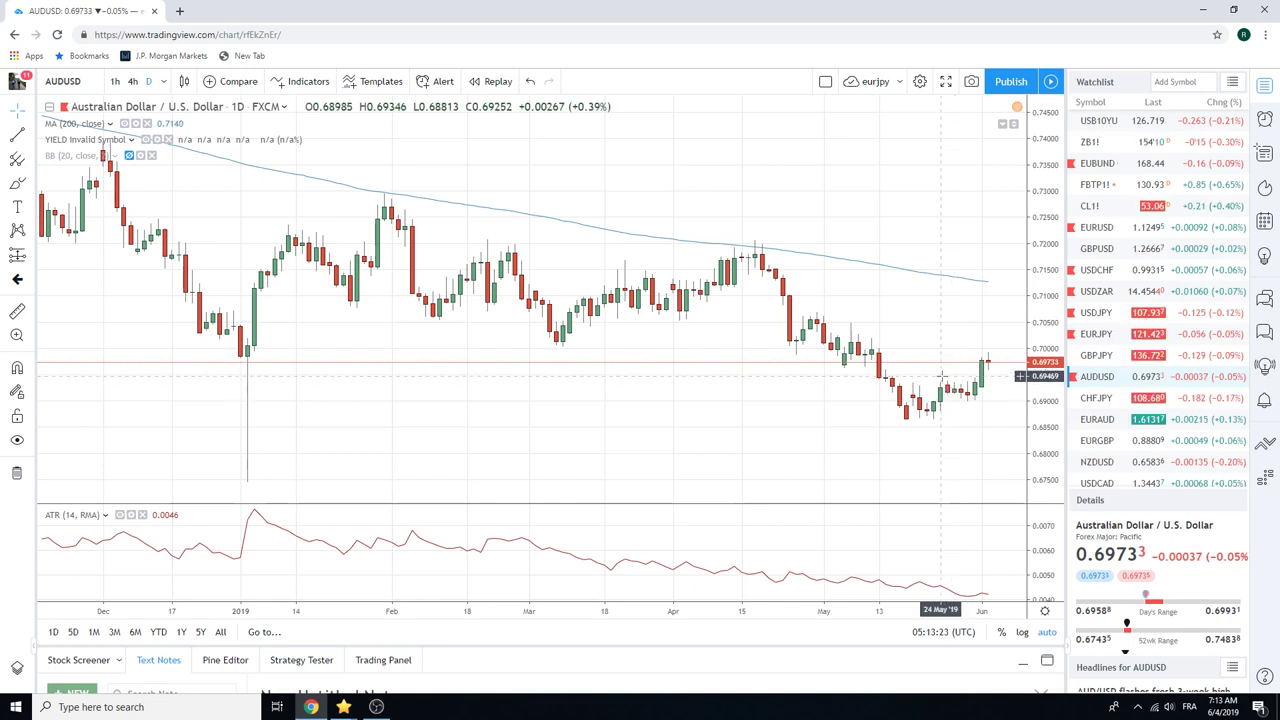
Load the EURUSD daily chart and zoom out and back in on its descending trendlines
left_click(1100, 228)
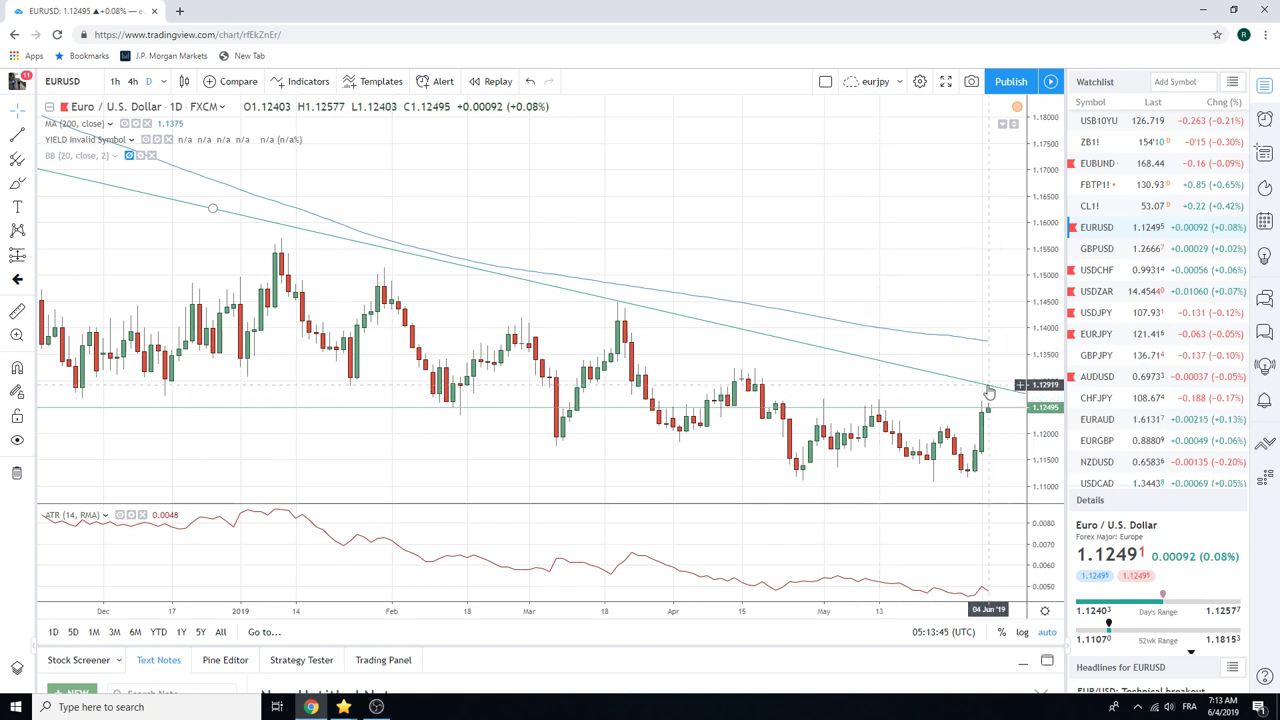
scroll(988, 390, "down", 3)
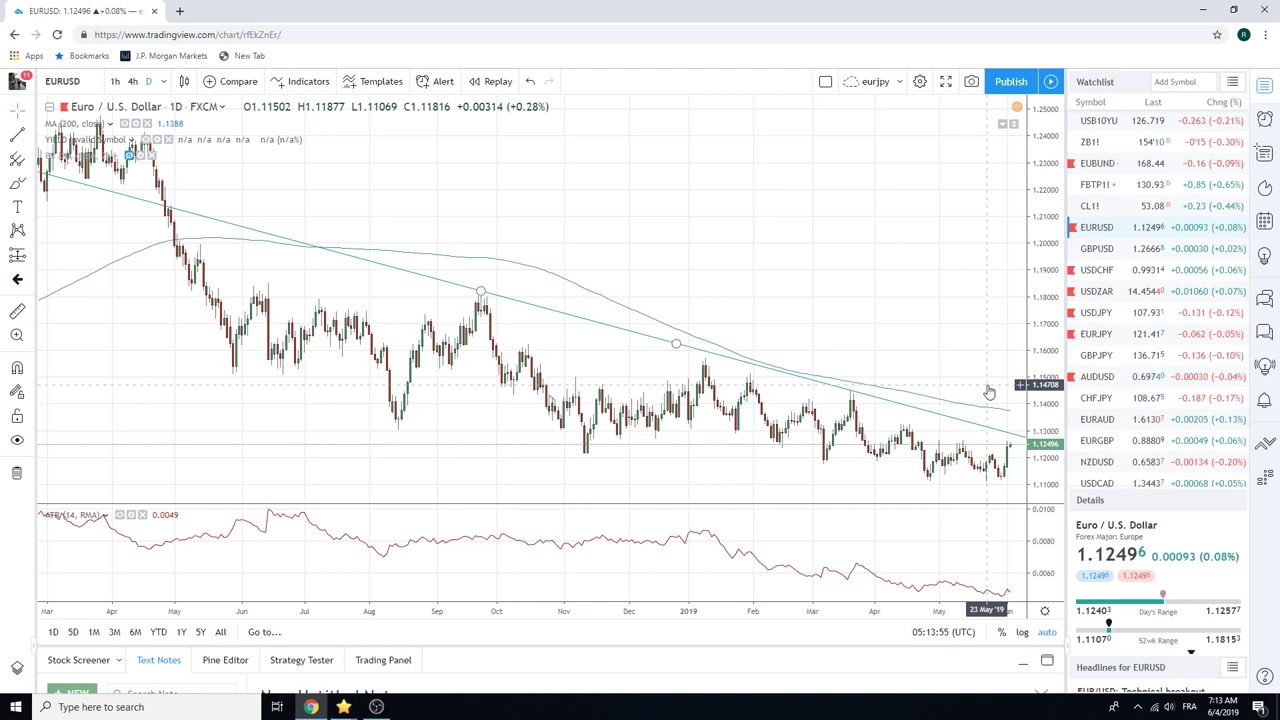
scroll(988, 392, "up", 3)
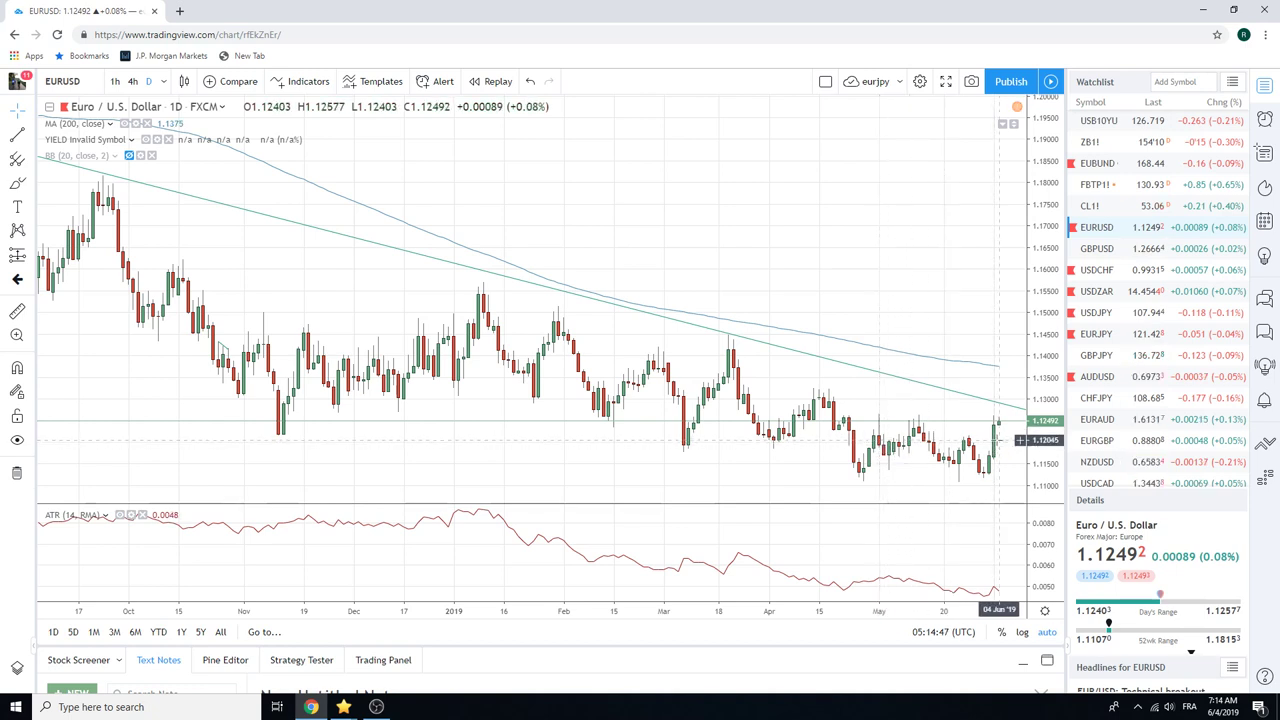
Switch EURUSD to 4h and draw an Extended line joining the early- and mid-May highs at 1.1268
left_click(132, 81)
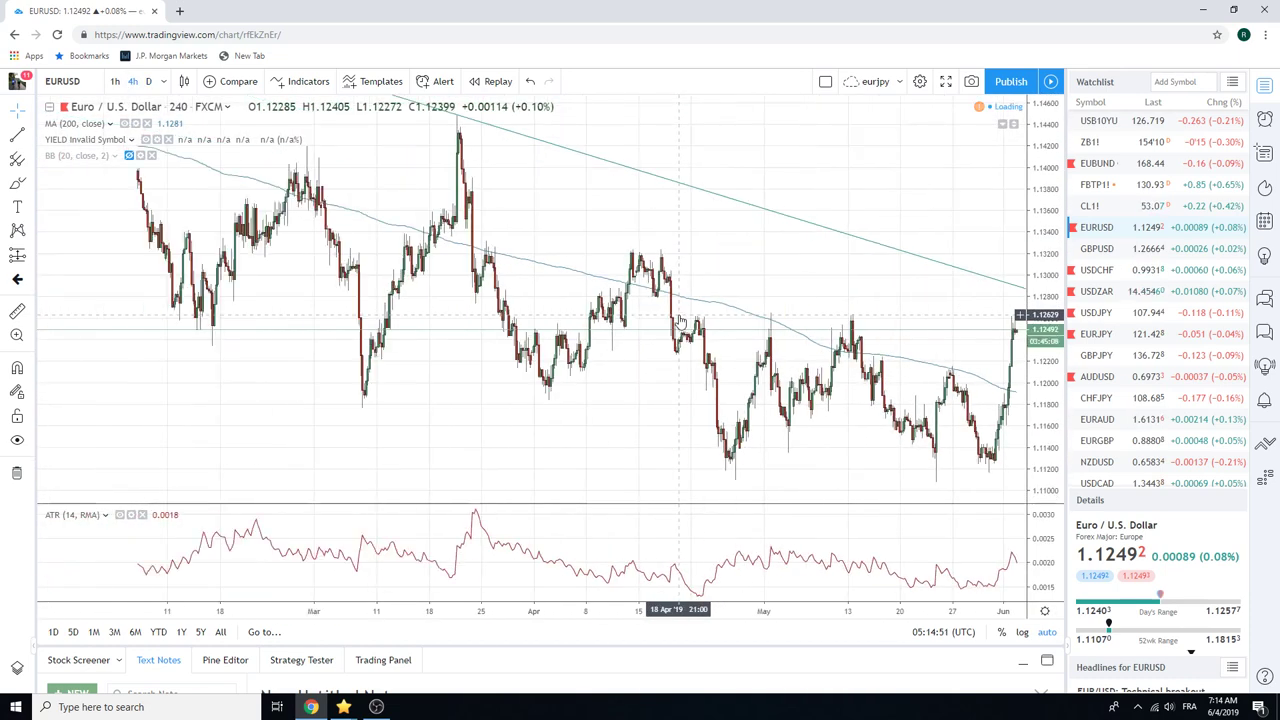
left_click(31, 137)
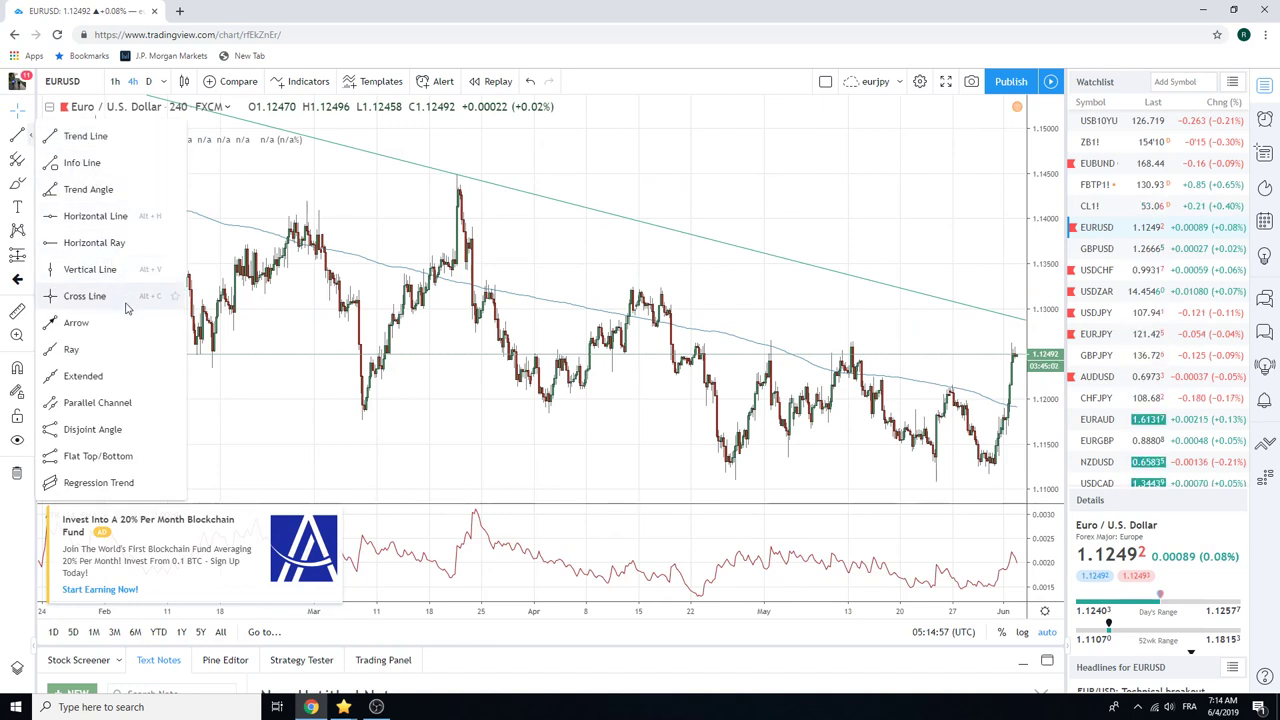
left_click(125, 376)
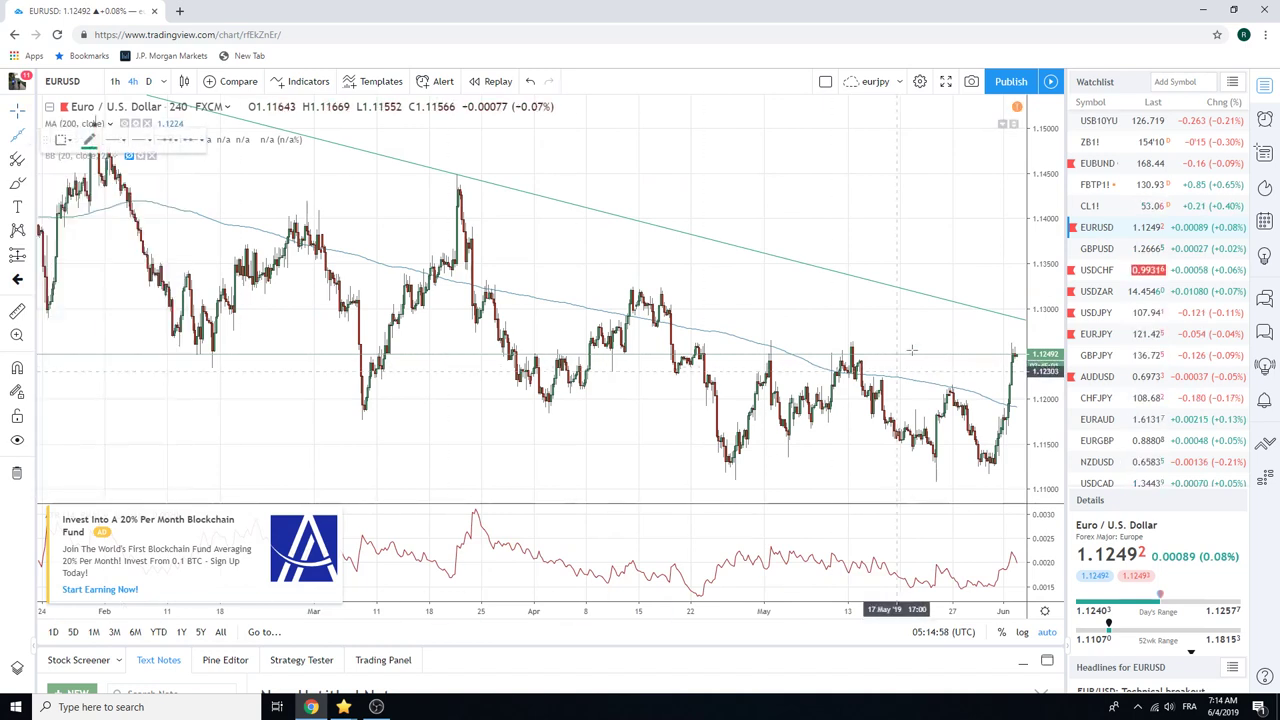
left_click(770, 337)
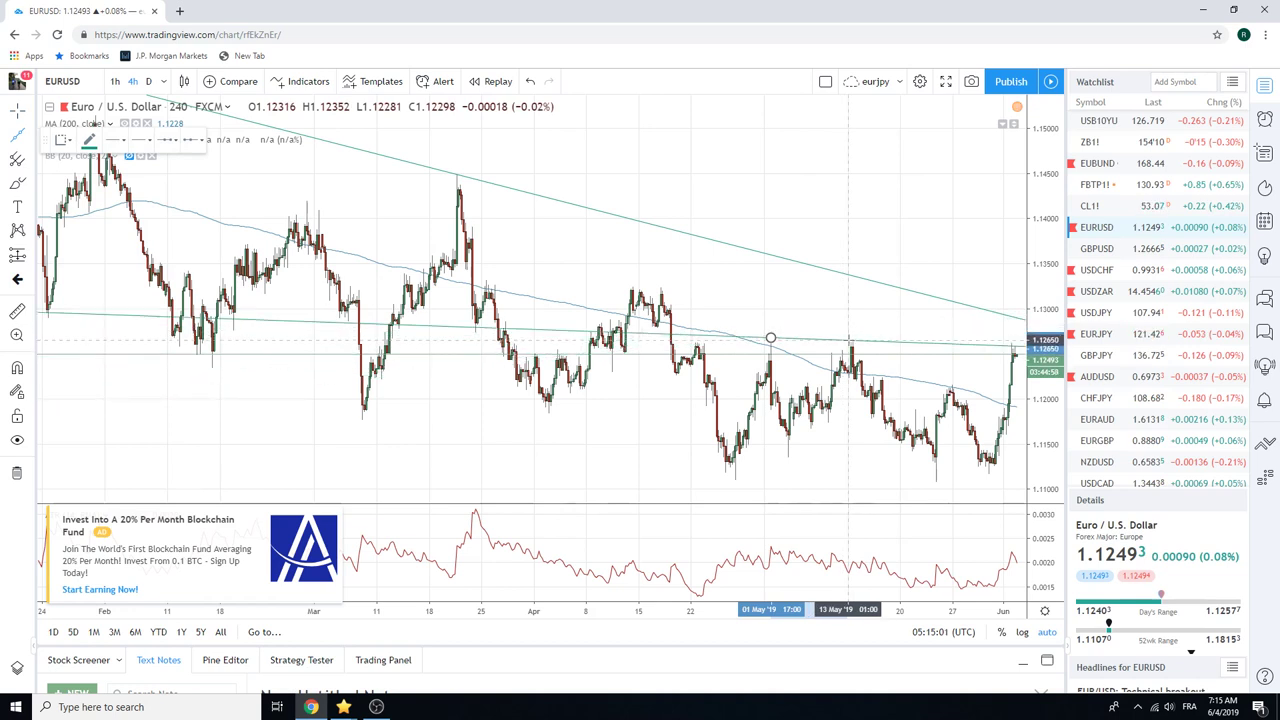
left_click(847, 338)
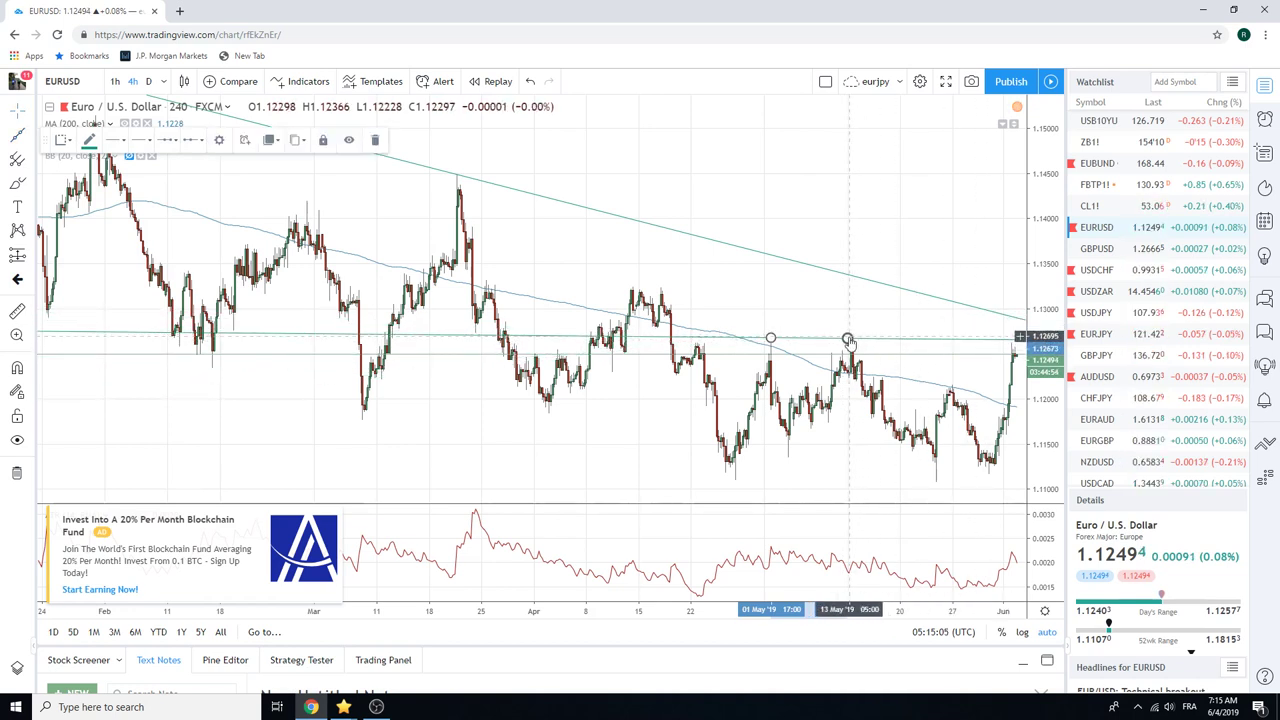
left_click_drag(847, 338, 850, 339)
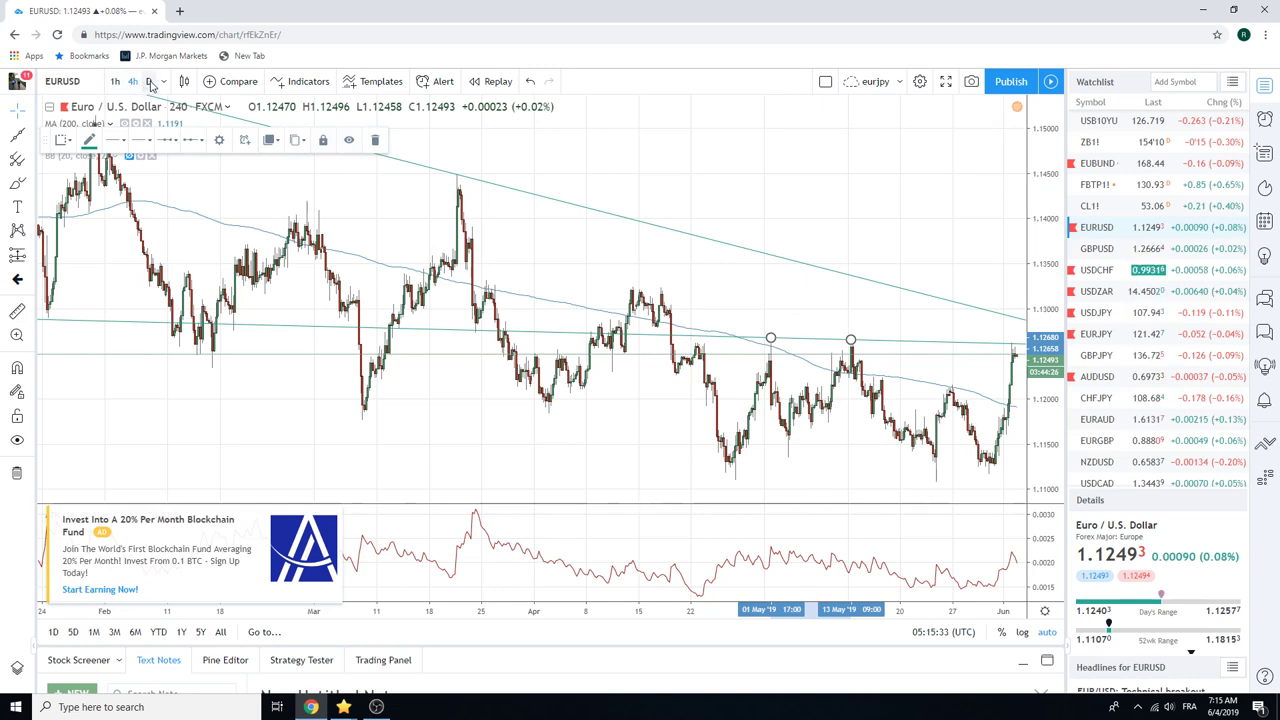
Set EURUSD back to 1D and deselect the new 1.1268 line beside the older trendlines
left_click(149, 82)
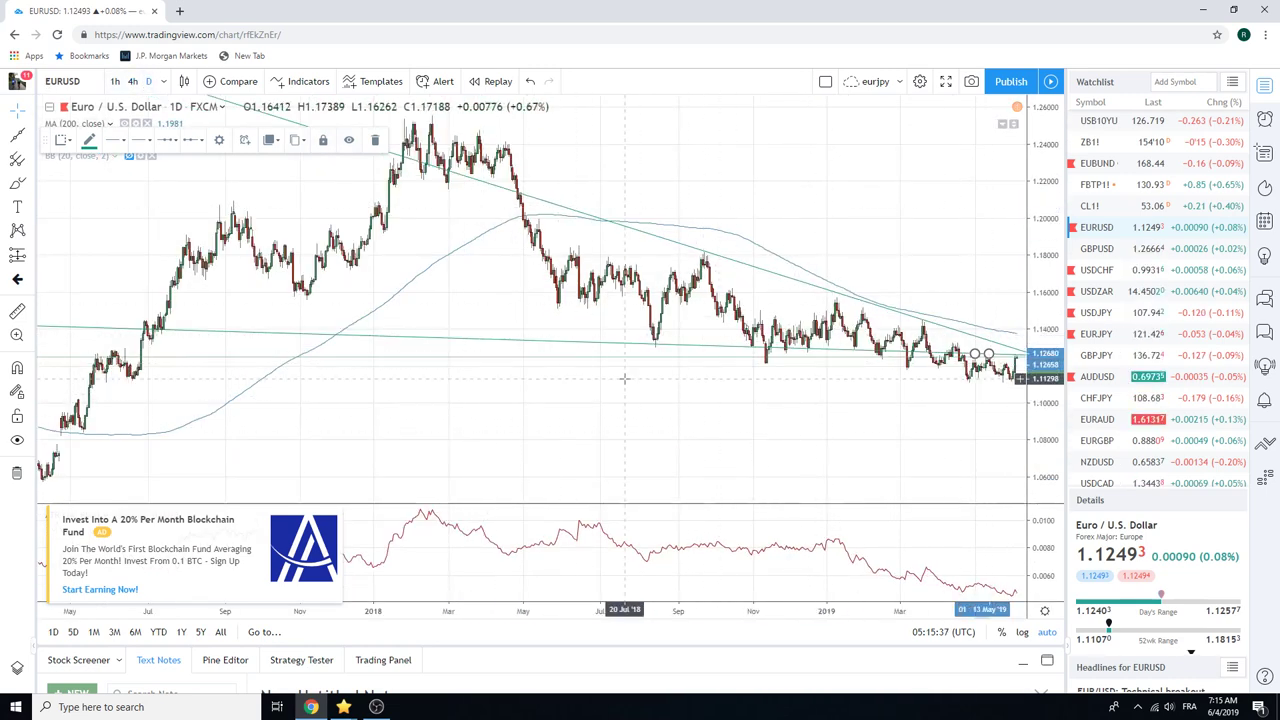
scroll(624, 378, "up", 5)
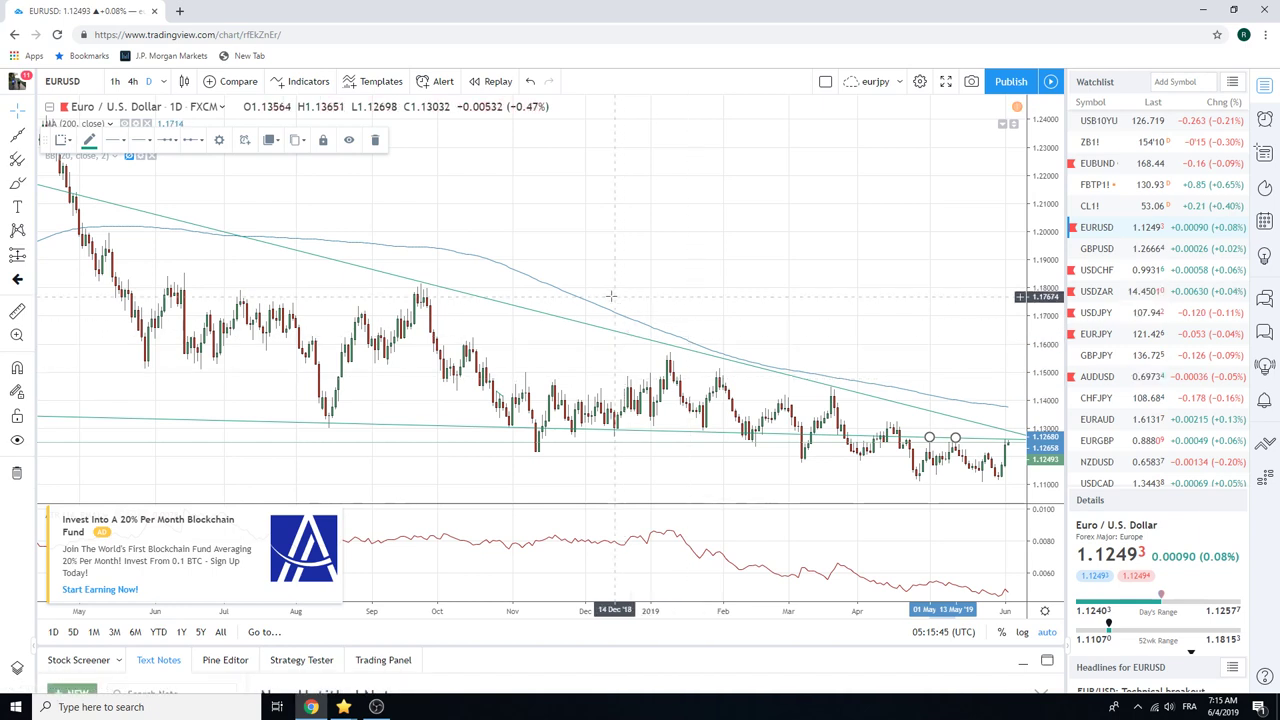
left_click(634, 253)
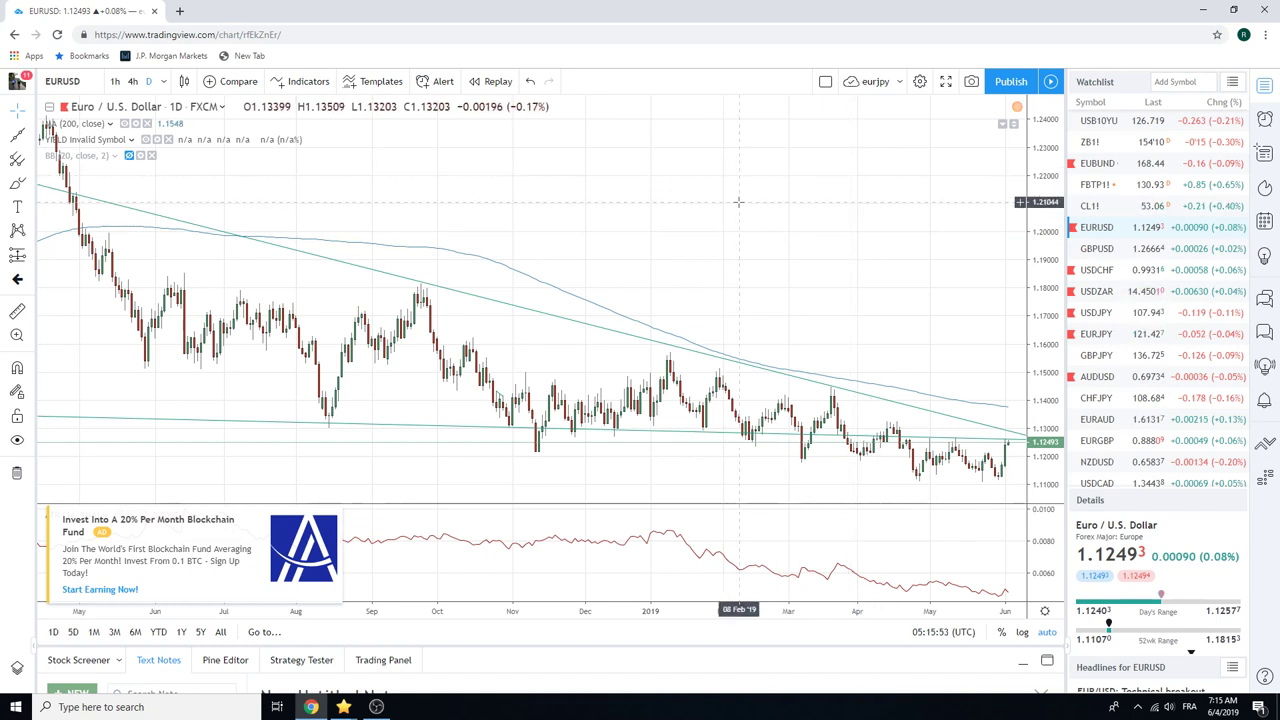
scroll(1080, 378, "down", 2)
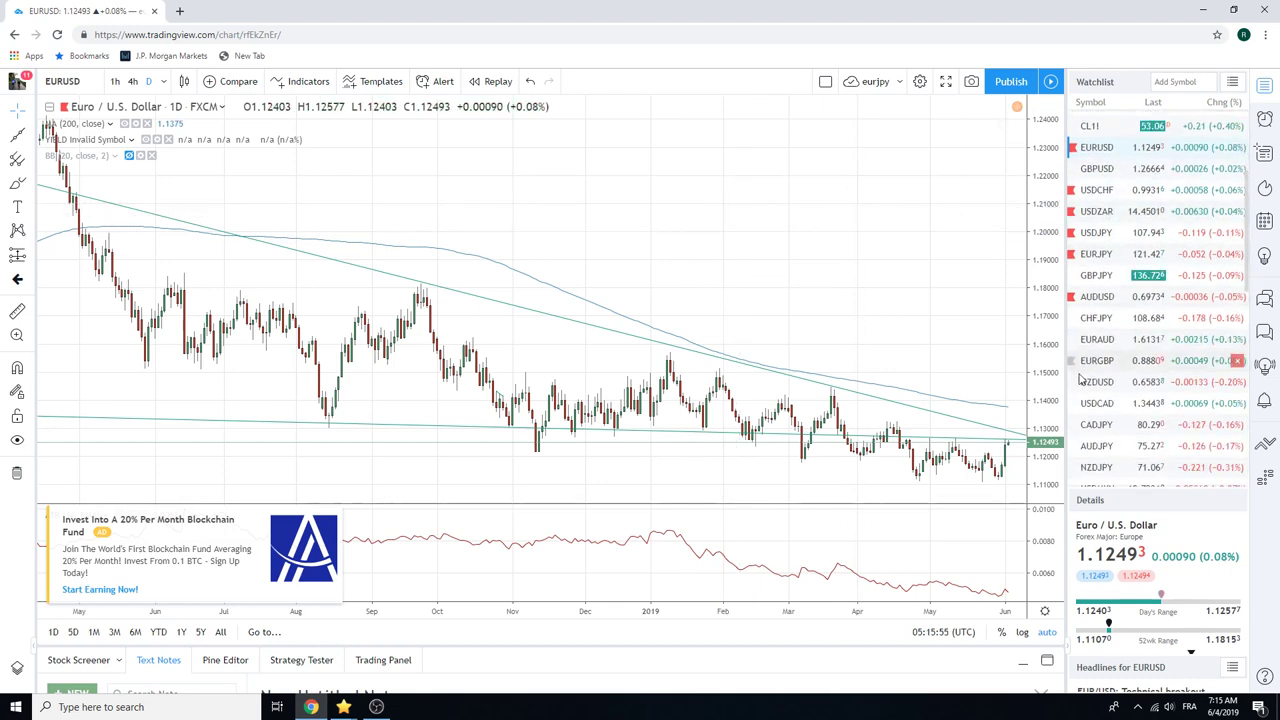
Load the USDCAD daily chart and zoom in and out on its rising trendline and 200 MA
left_click(1096, 403)
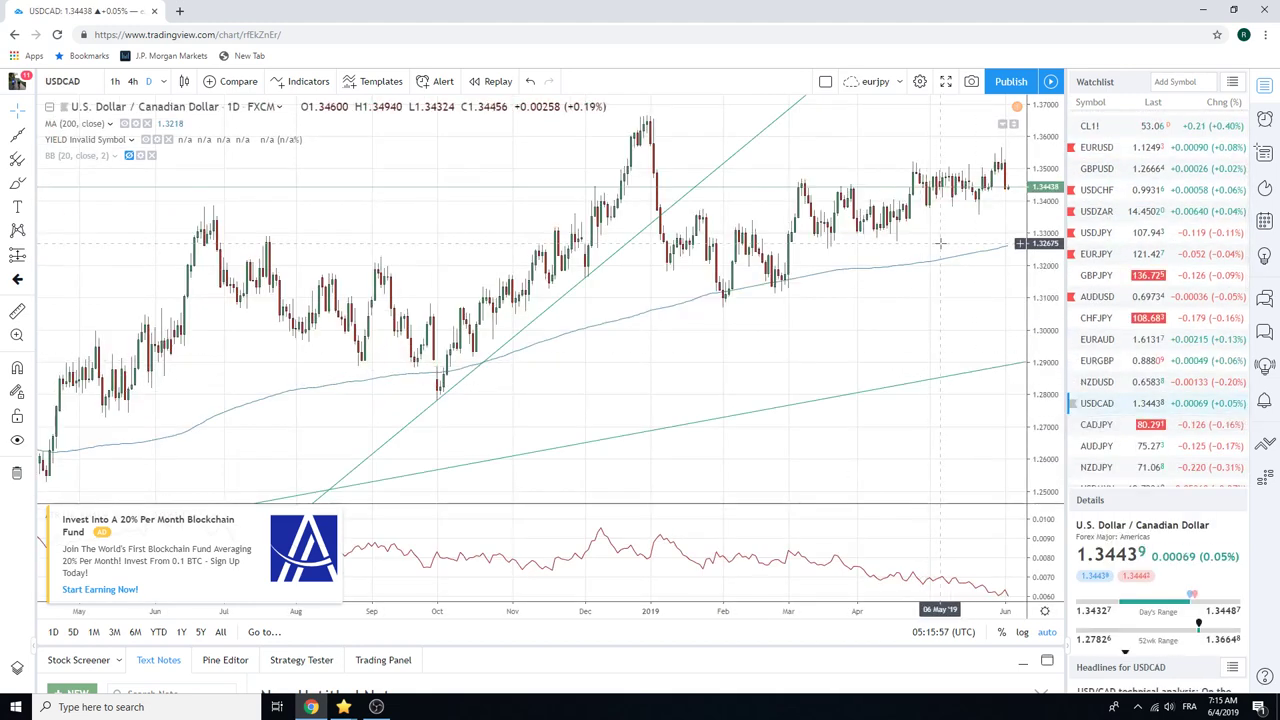
scroll(940, 242, "up", 3)
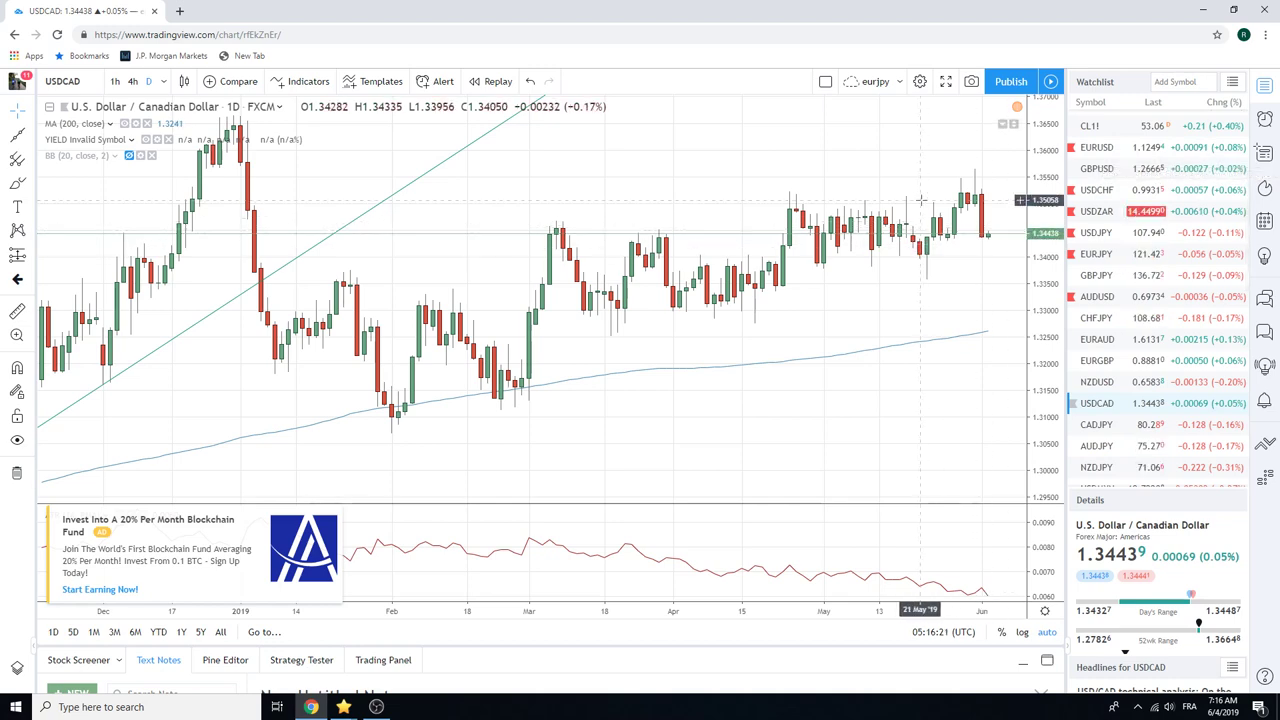
scroll(928, 197, "down", 1)
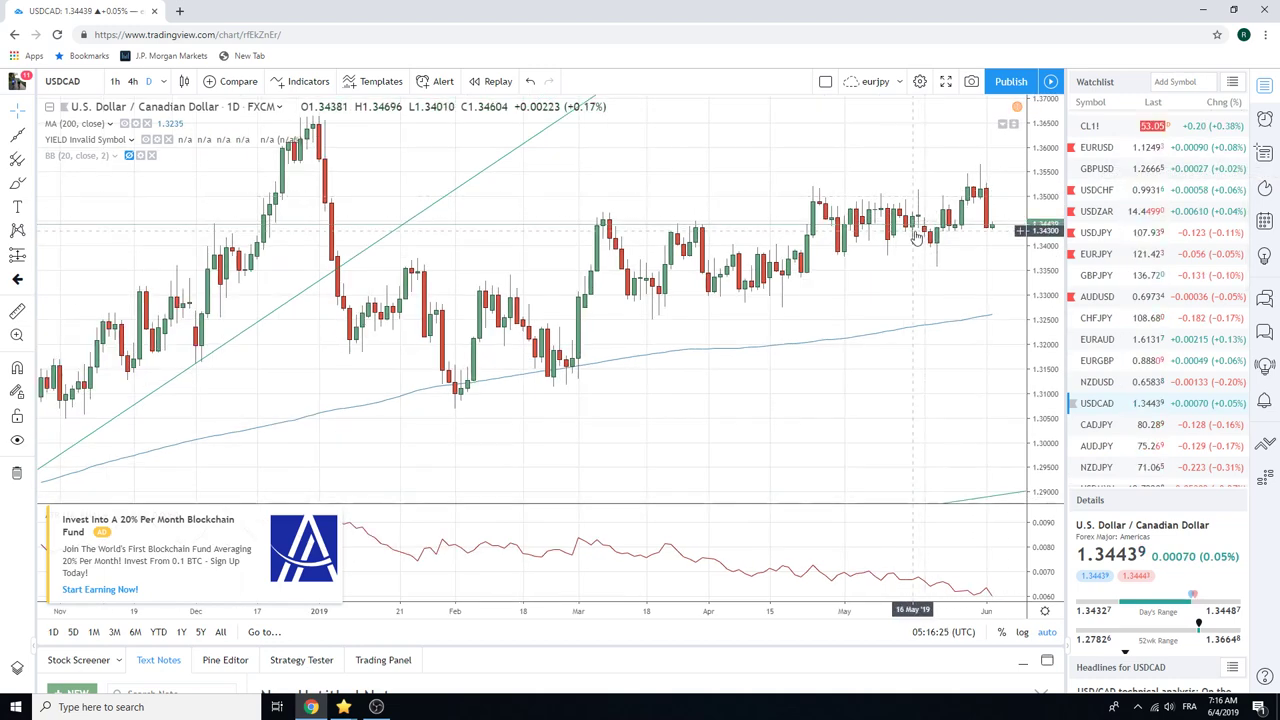
Load the CL1! crude oil futures daily chart, trading near 53.06, and zoom around it
left_click(1091, 130)
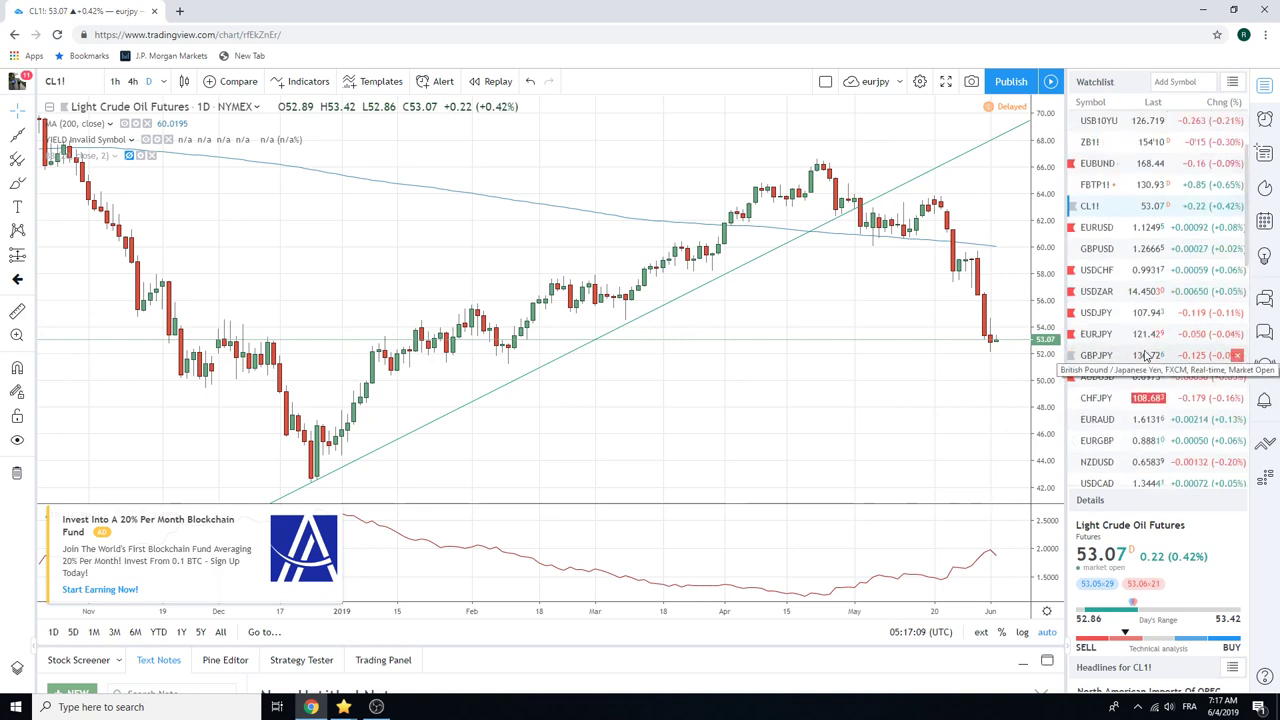
scroll(1148, 350, "up", 2)
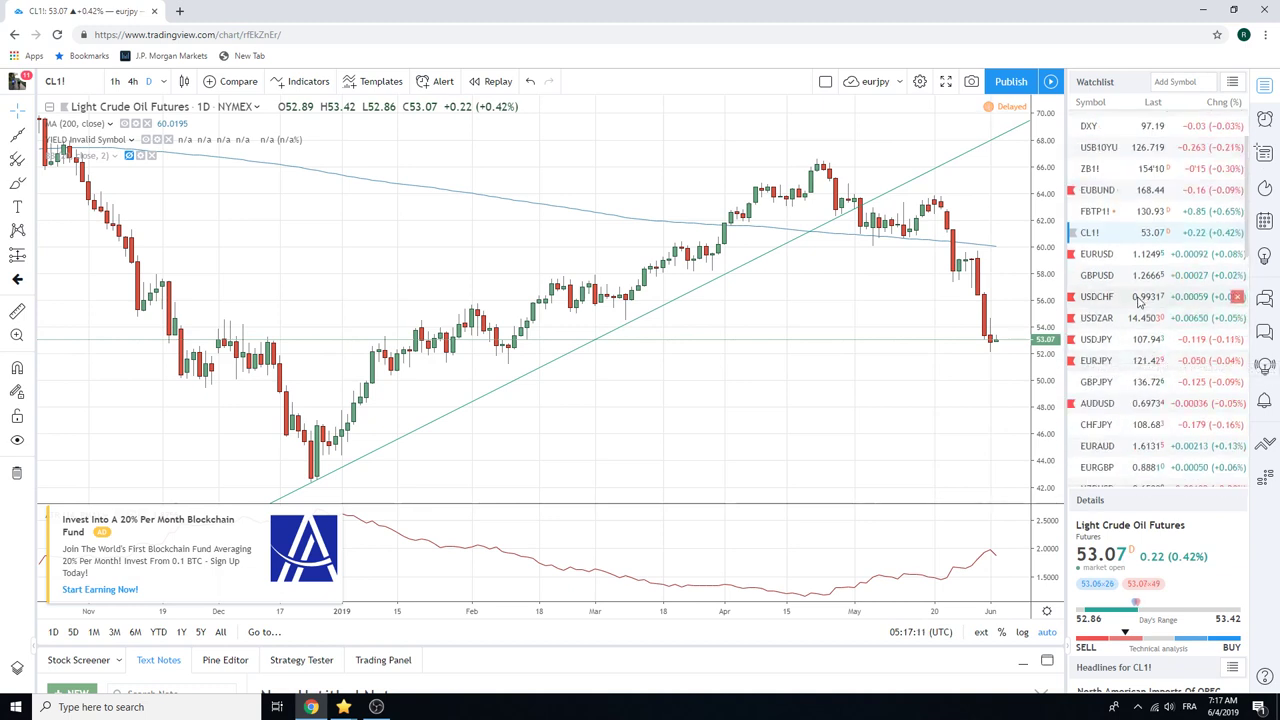
scroll(1140, 288, "down", 1)
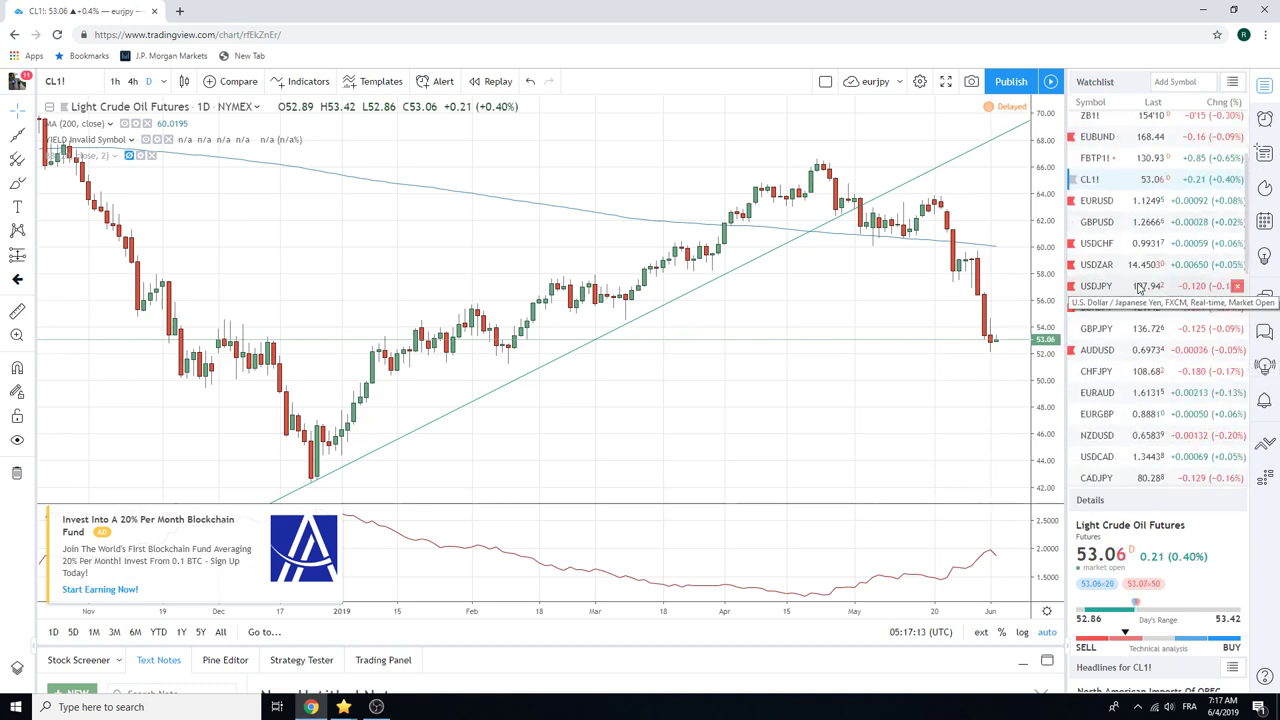
Load AUDUSD, try 5-minute bars, then settle on the 1-hour interval near 0.69735
left_click(1130, 349)
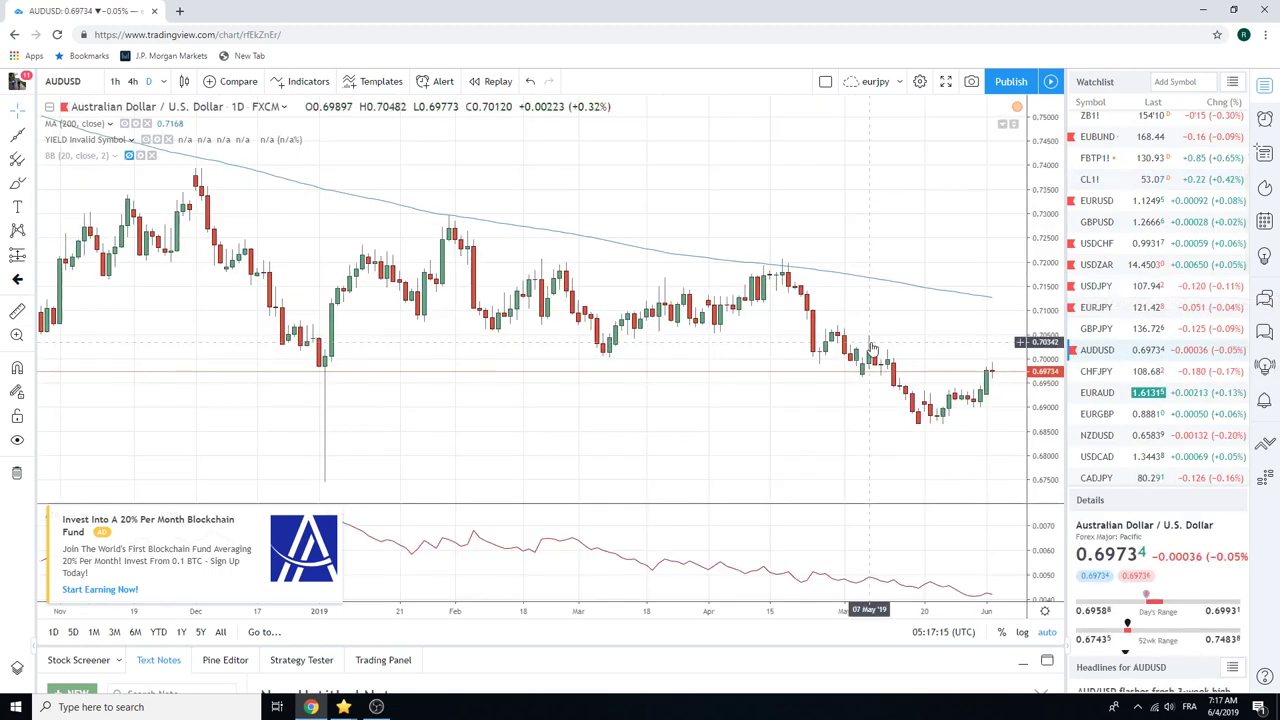
left_click(163, 82)
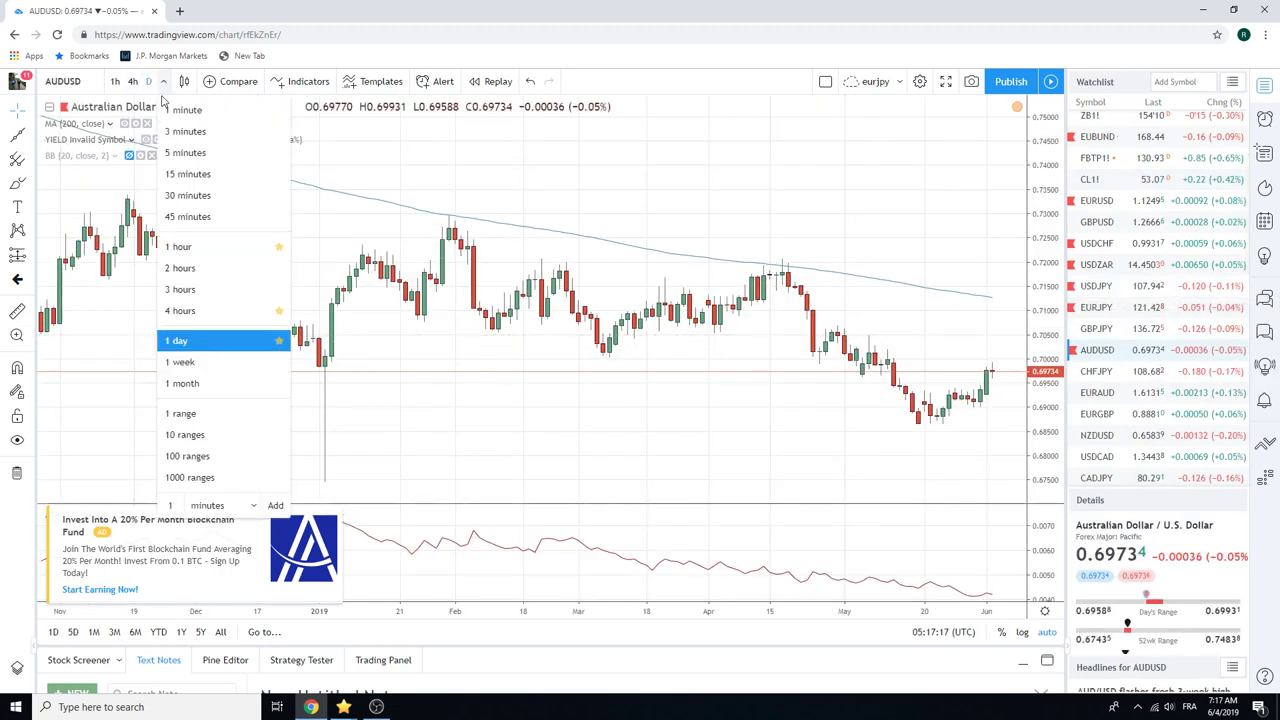
left_click(200, 151)
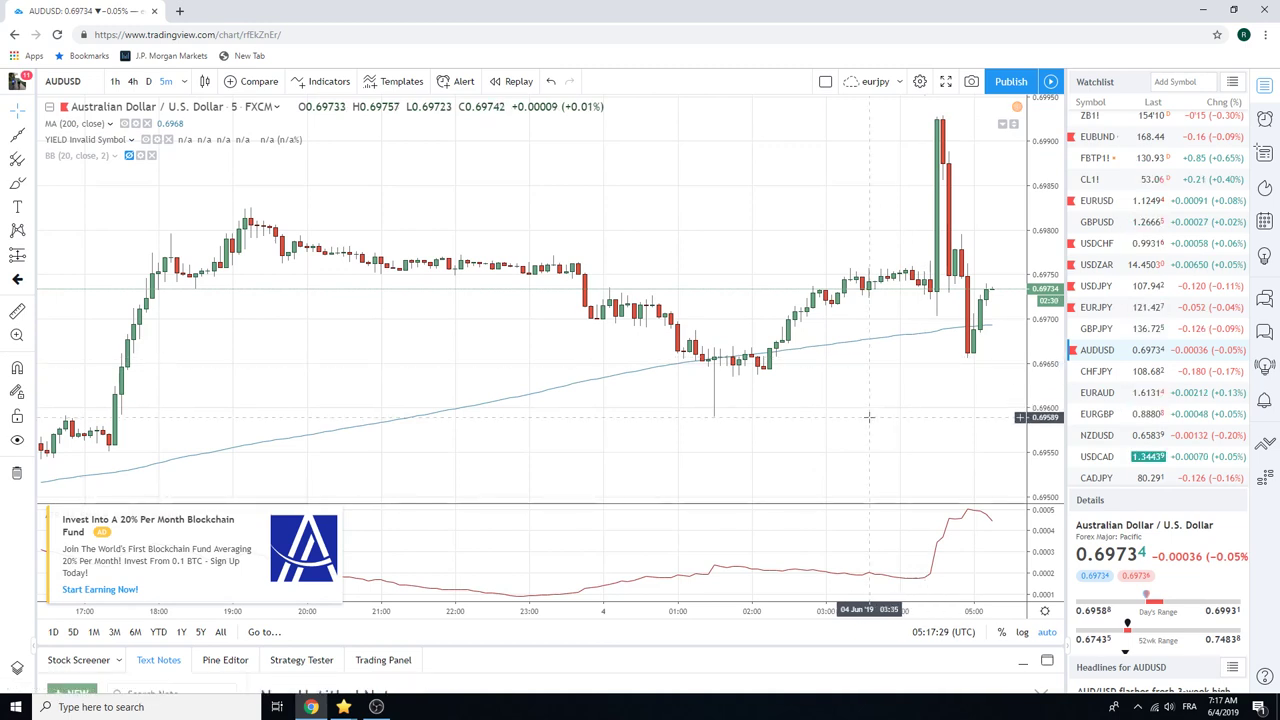
left_click(115, 81)
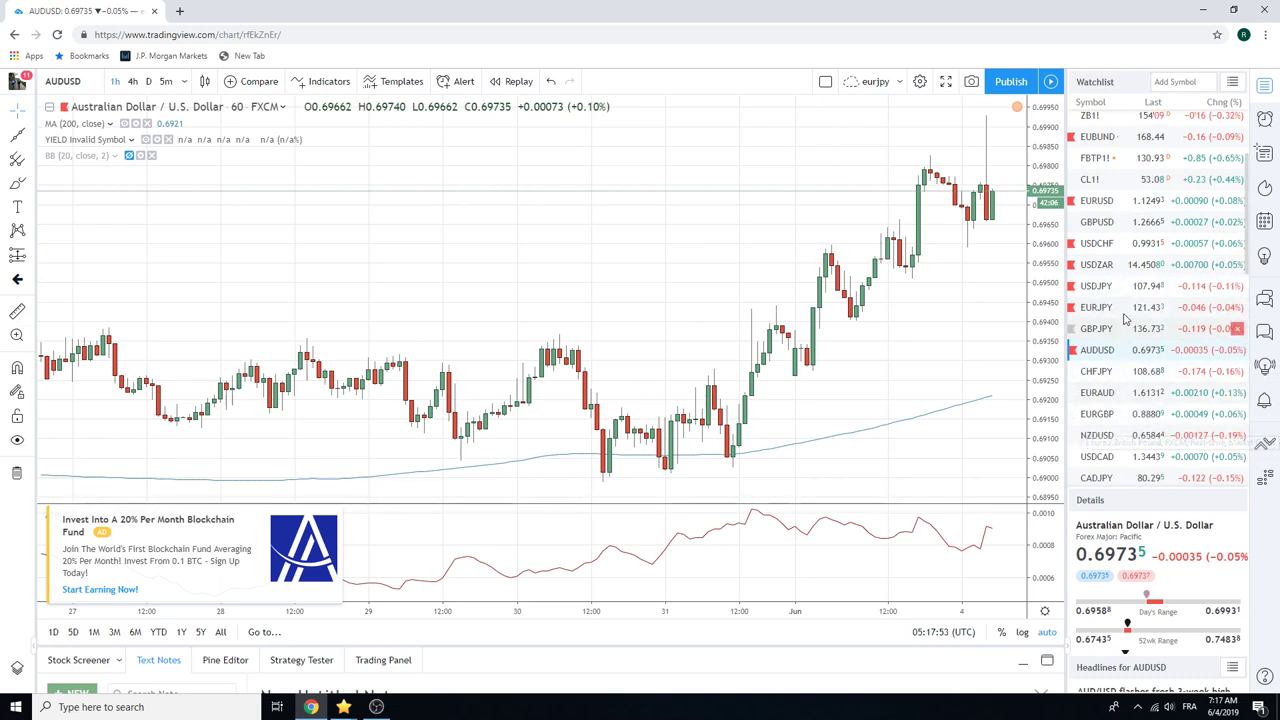
scroll(1123, 290, "down", 2)
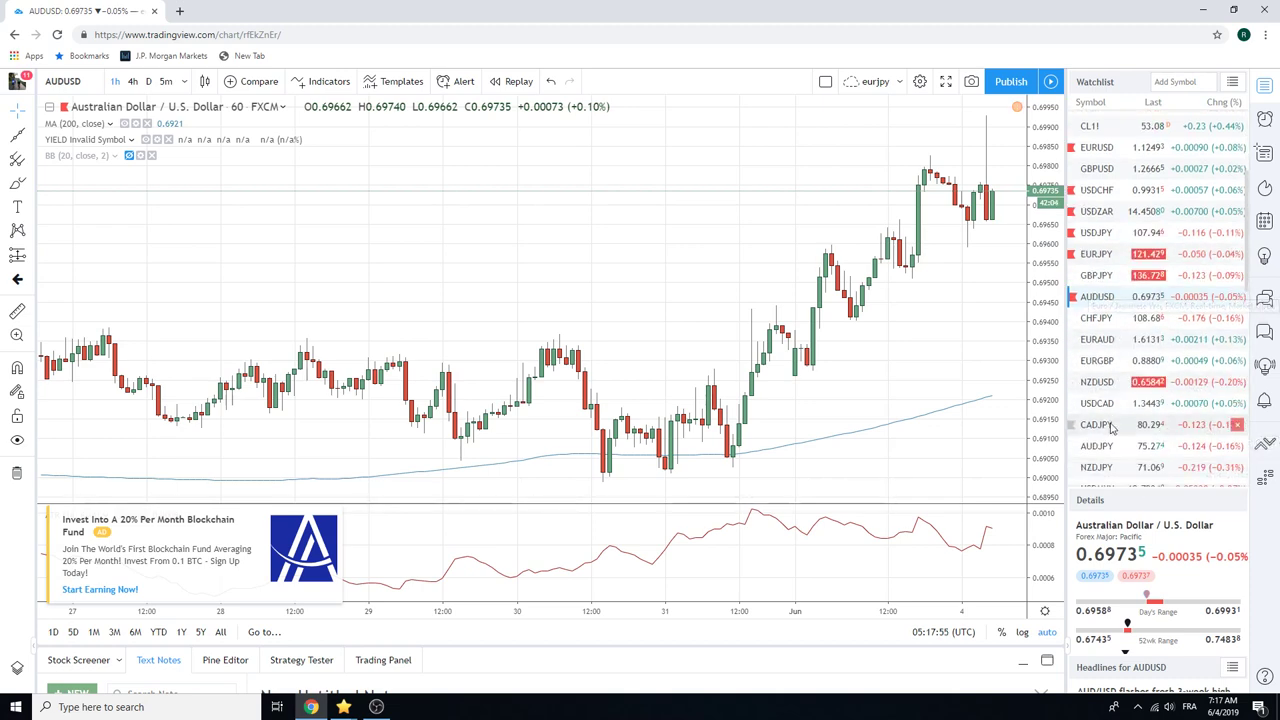
Load AUDJPY on the daily interval and reconnect via CONNECT in the Max devices dialog
left_click(1096, 446)
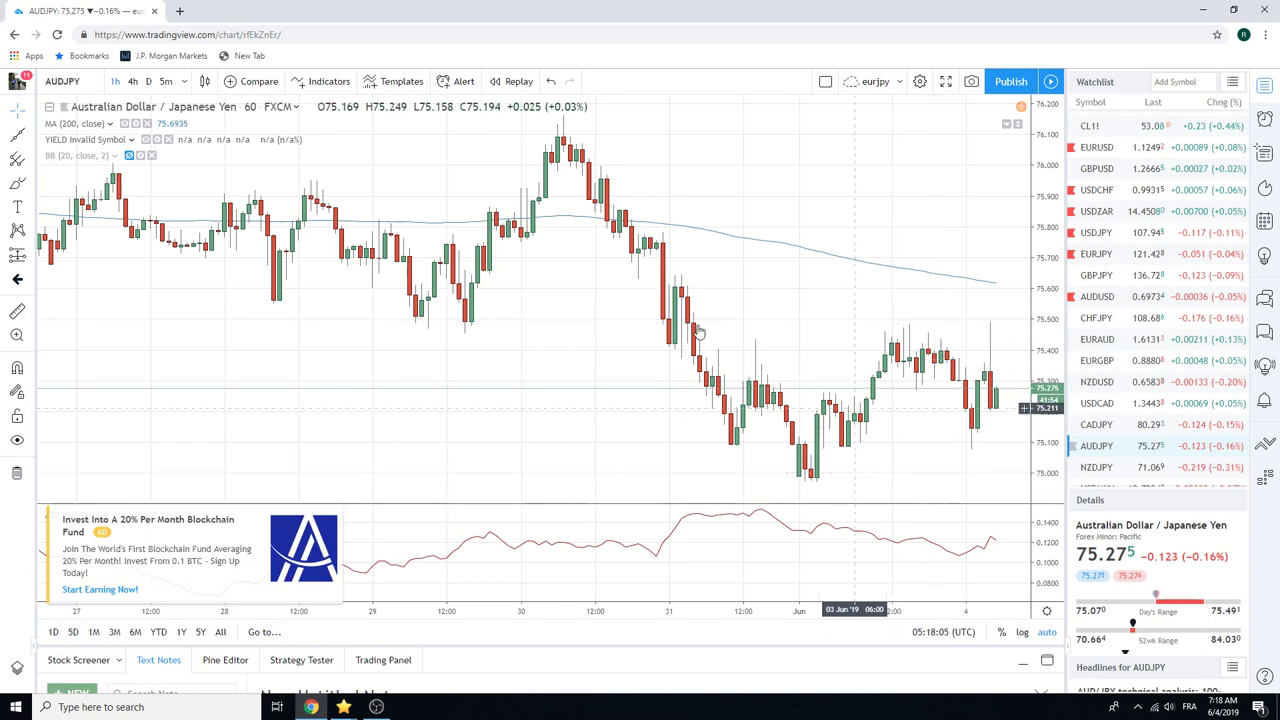
left_click(148, 81)
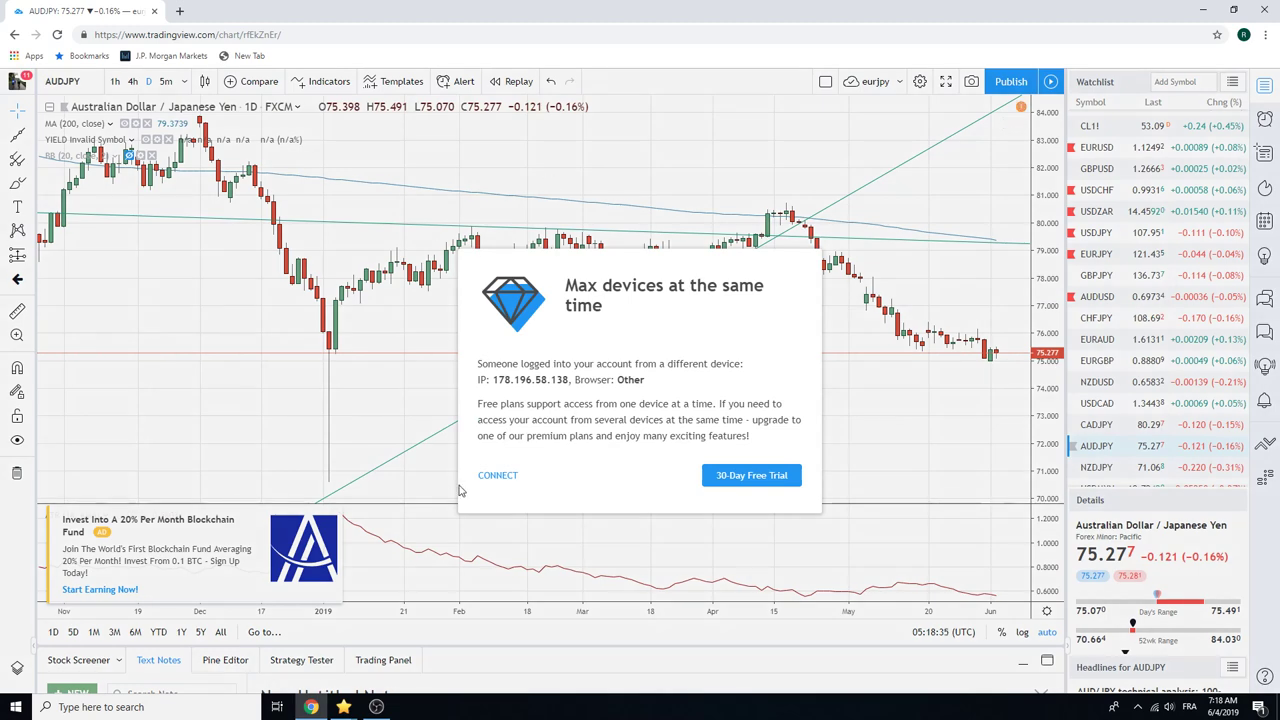
left_click(490, 477)
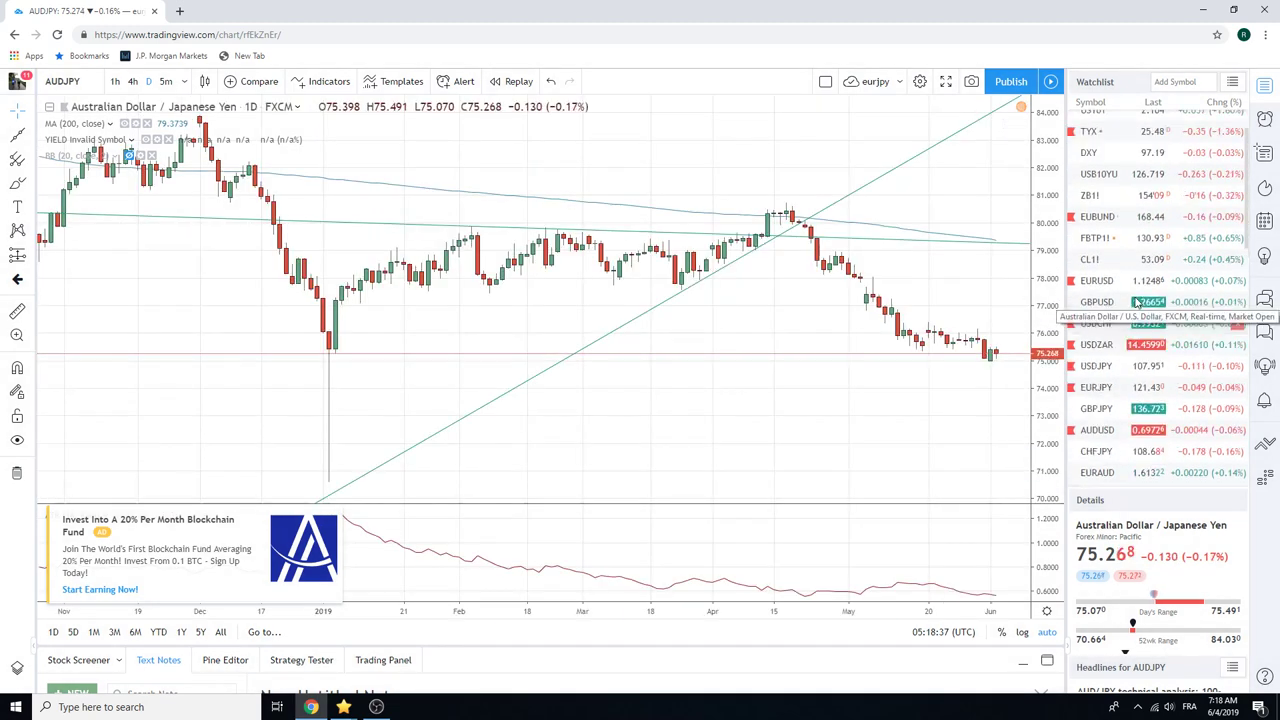
Open ES1!, check NQ1! NASDAQ 100 futures, then return to ES1! near 2751.50
scroll(1140, 260, "up", 2)
left_click(1124, 121)
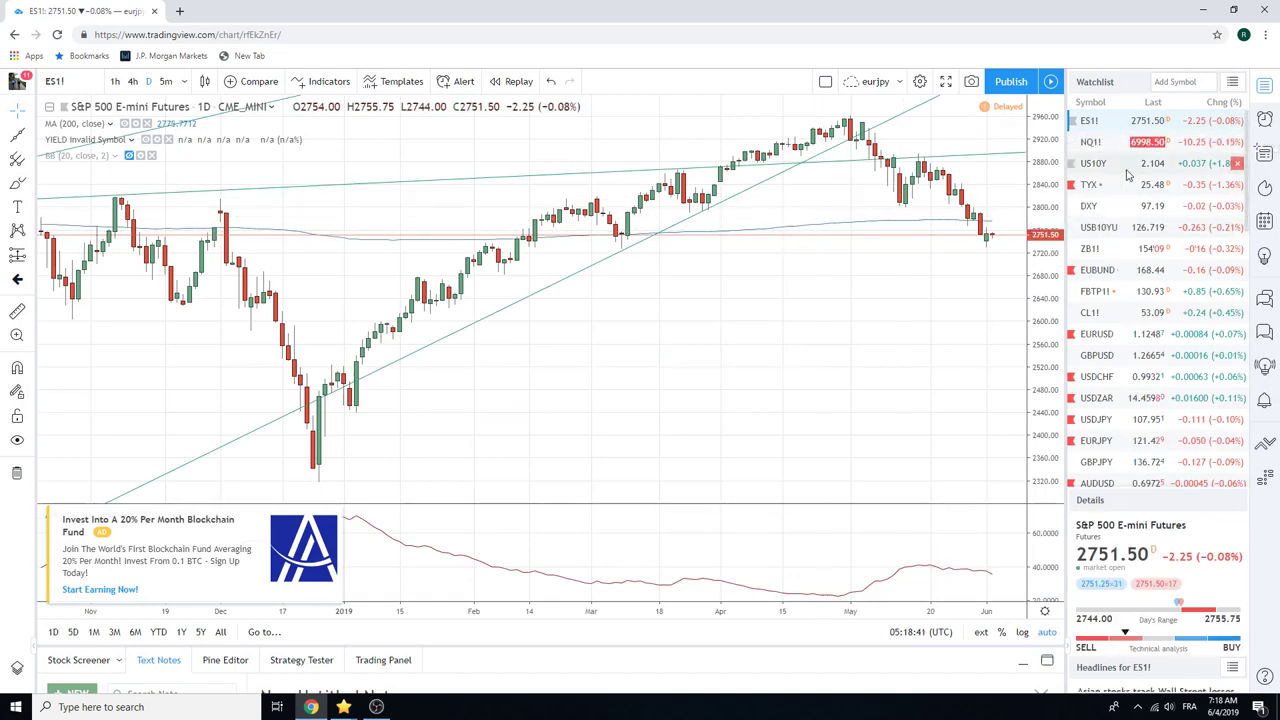
left_click(1098, 142)
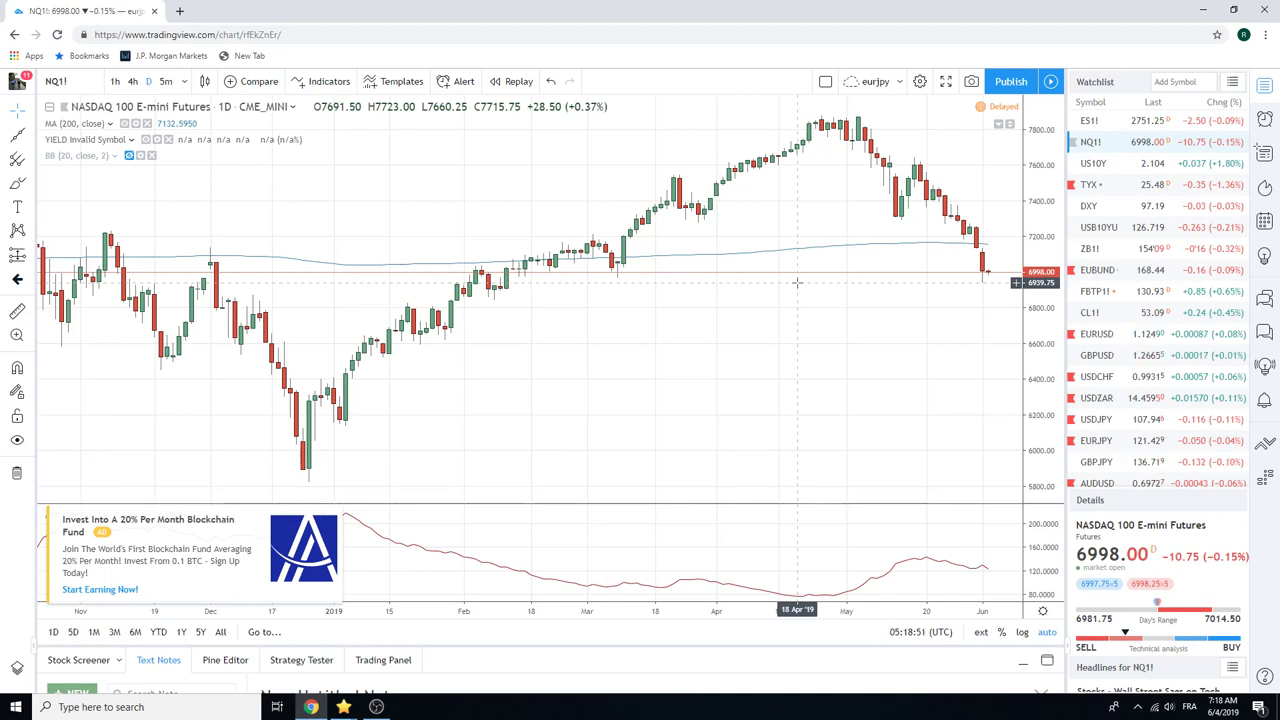
left_click(1088, 121)
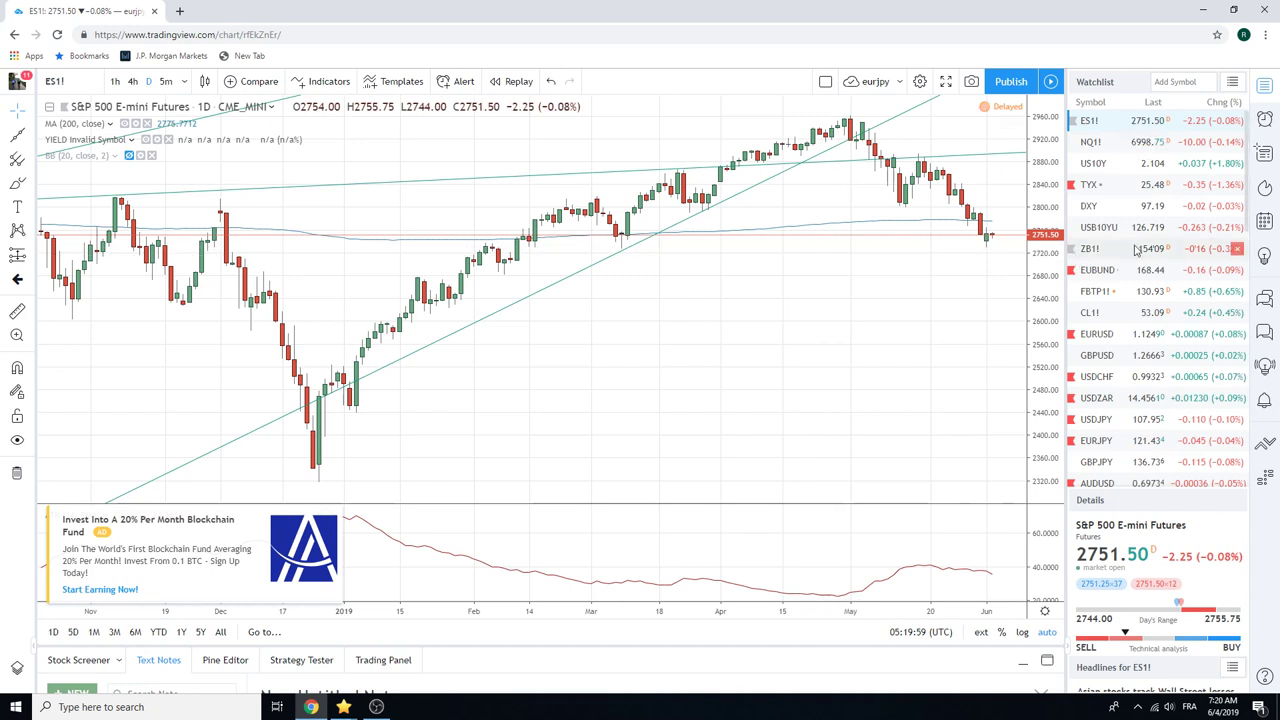
scroll(1120, 250, "down", 2)
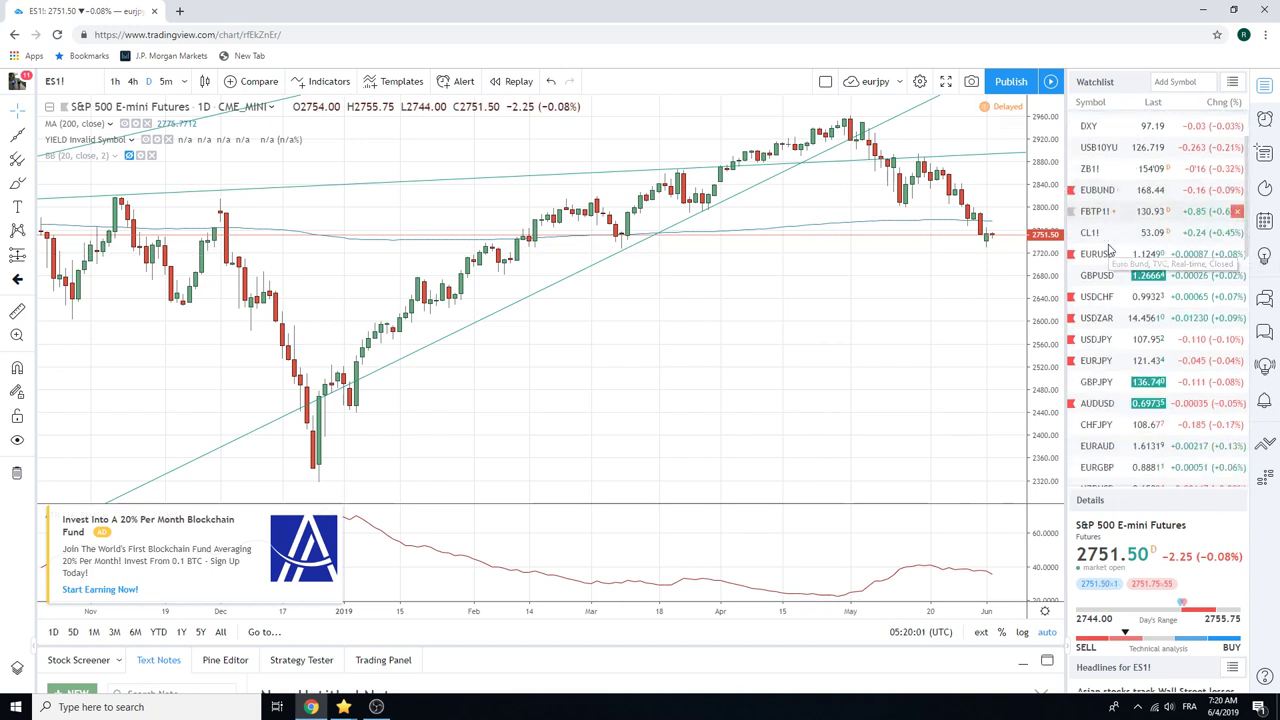
scroll(1108, 250, "down", 2)
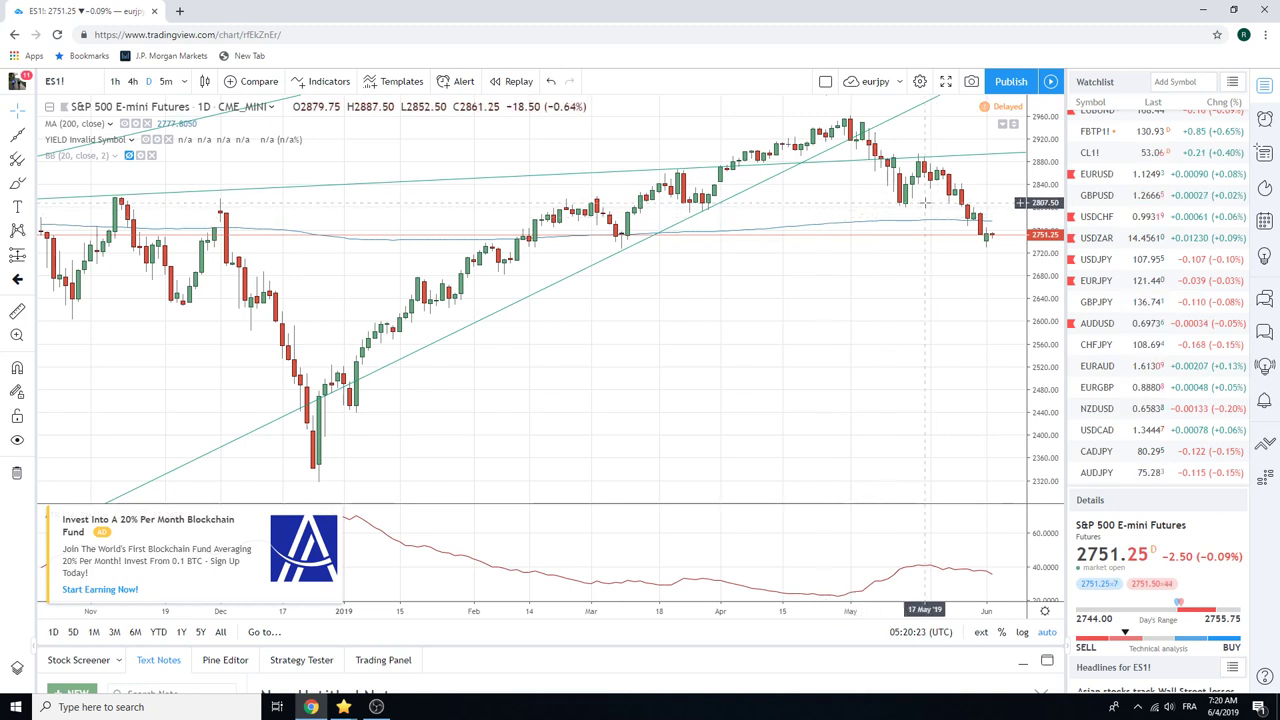
Load the Euro-BTP futures (FBTP1!) daily chart and zoom in and out over its recent prices
left_click(1096, 141)
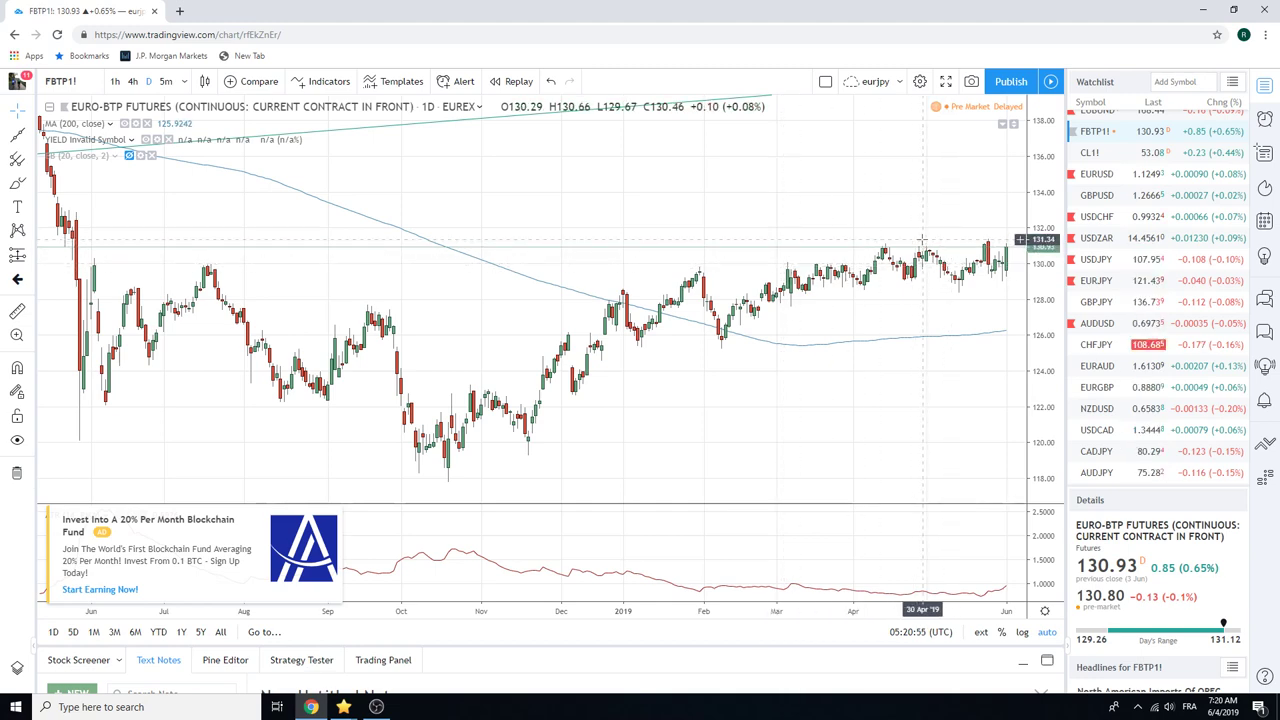
scroll(778, 216, "up", 3)
scroll(778, 220, "up", 2)
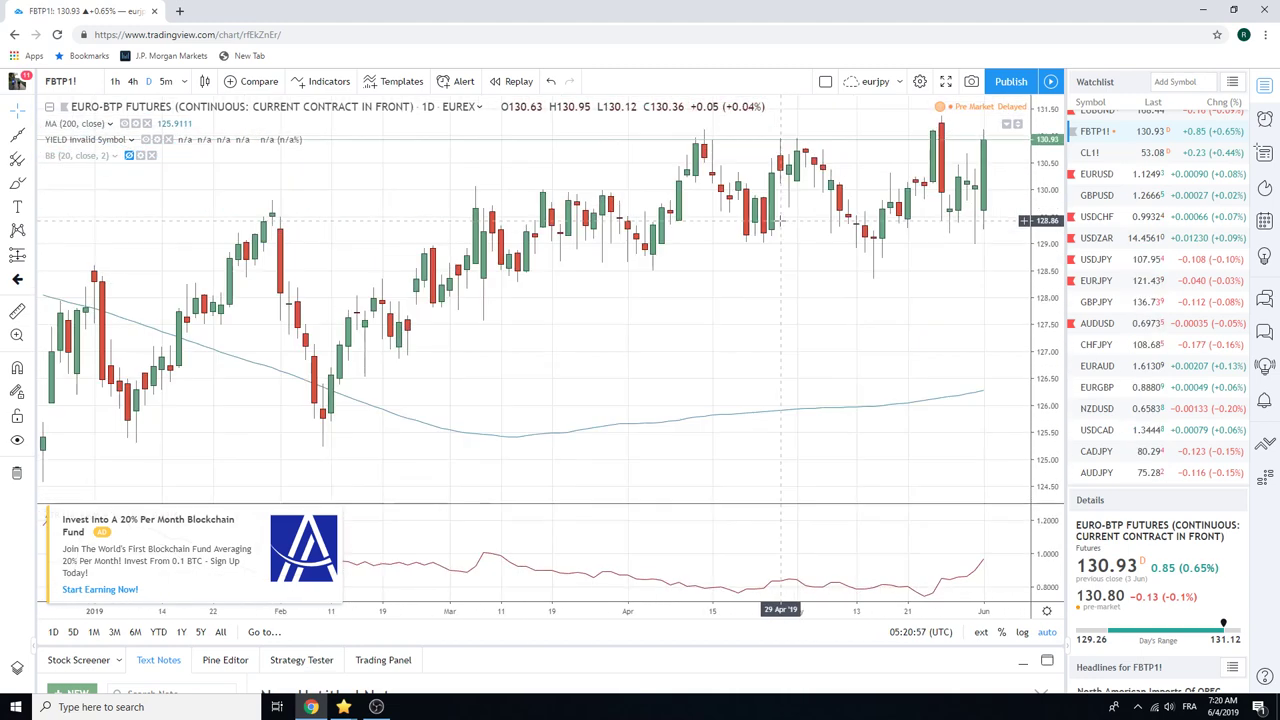
scroll(776, 228, "down", 2)
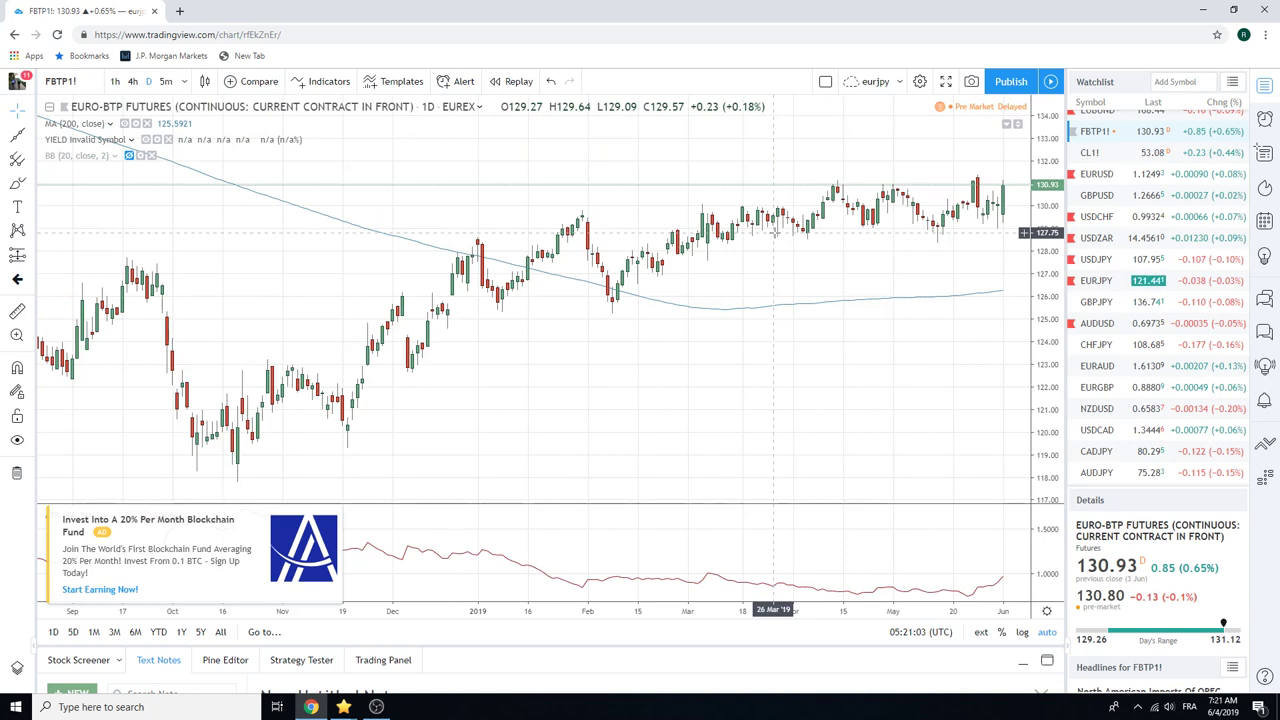
scroll(1120, 270, "down", 2)
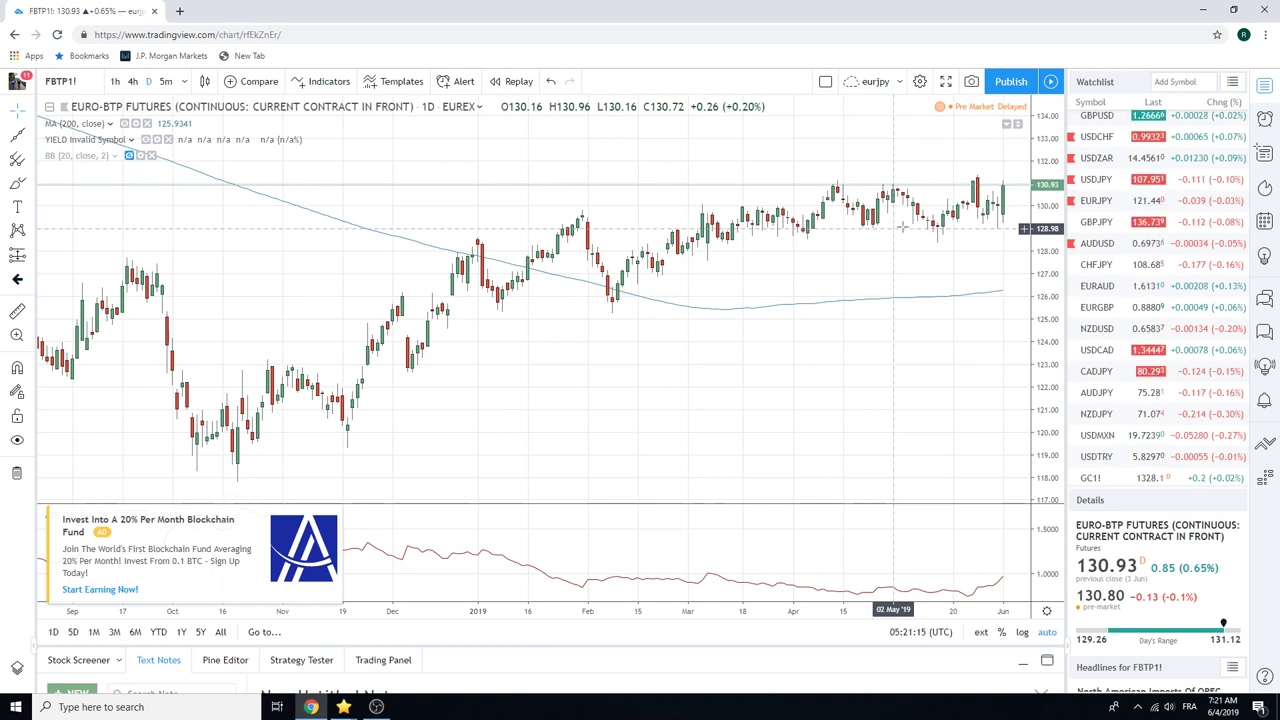
Load the Gold Futures (GC1!) chart, zoom out to check its trendlines over longer history, then switch to USDJPY
scroll(1118, 278, "down", 1)
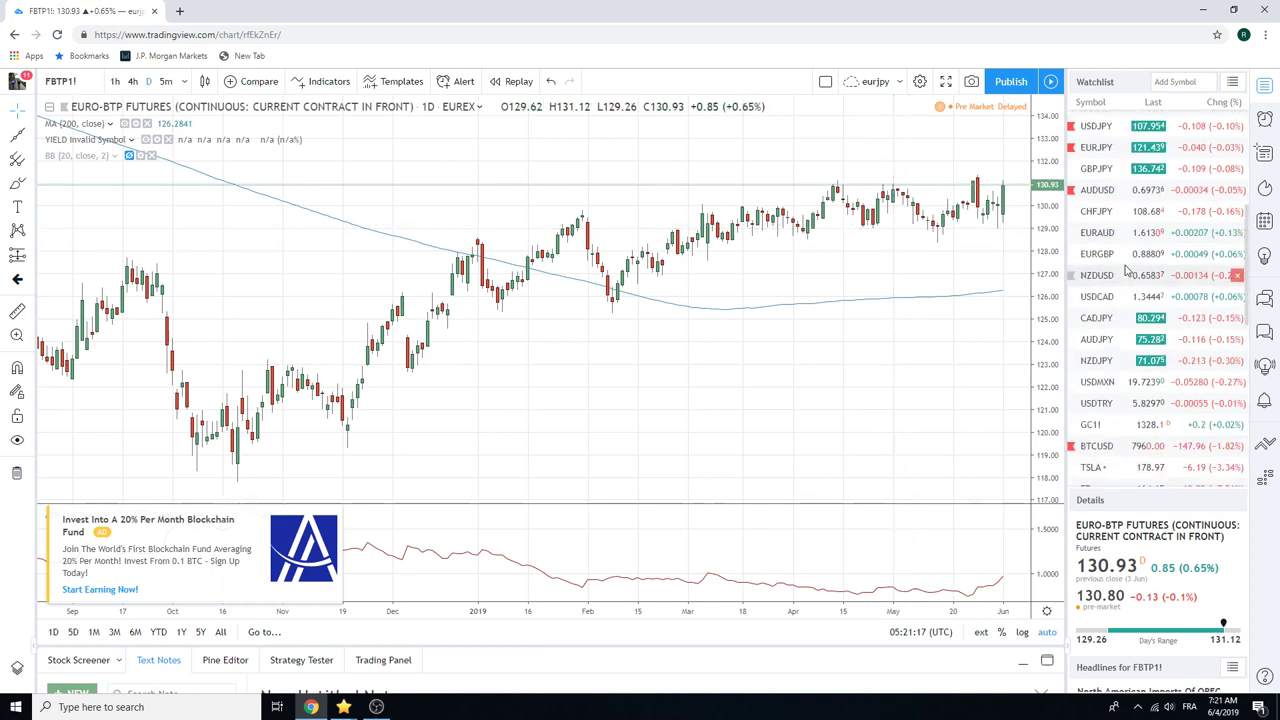
left_click(1095, 424)
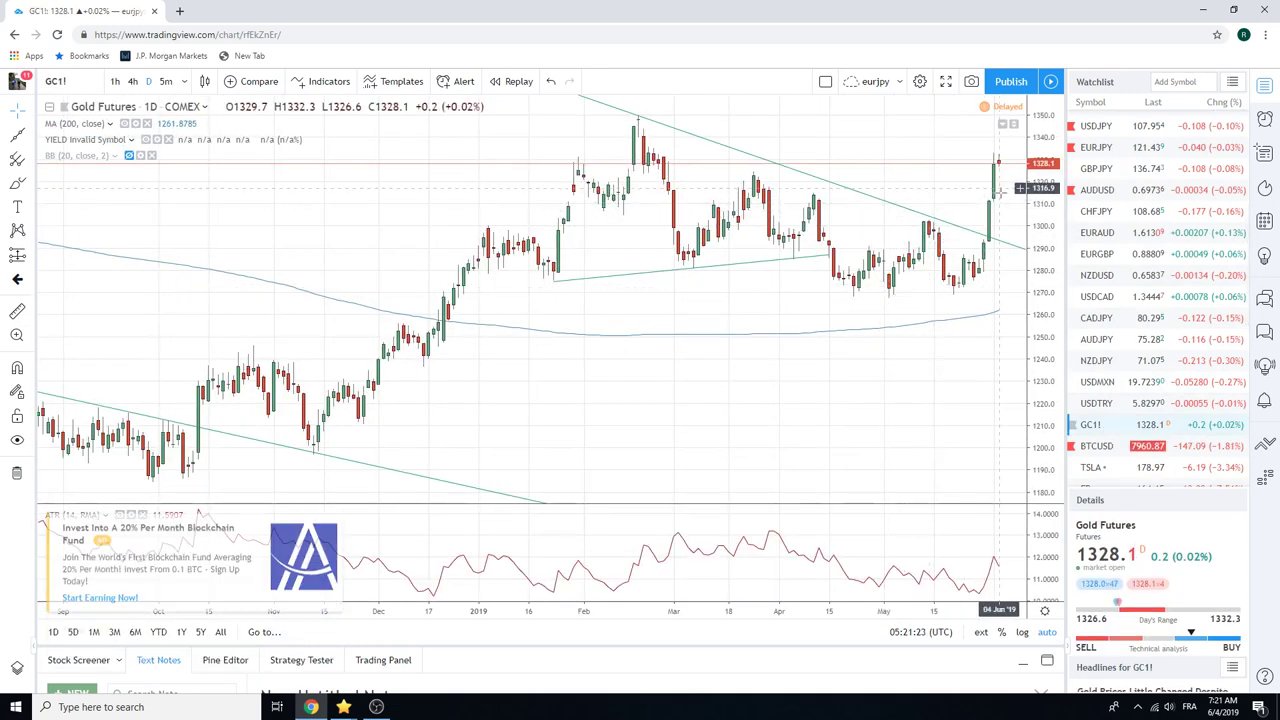
scroll(999, 193, "down", 5)
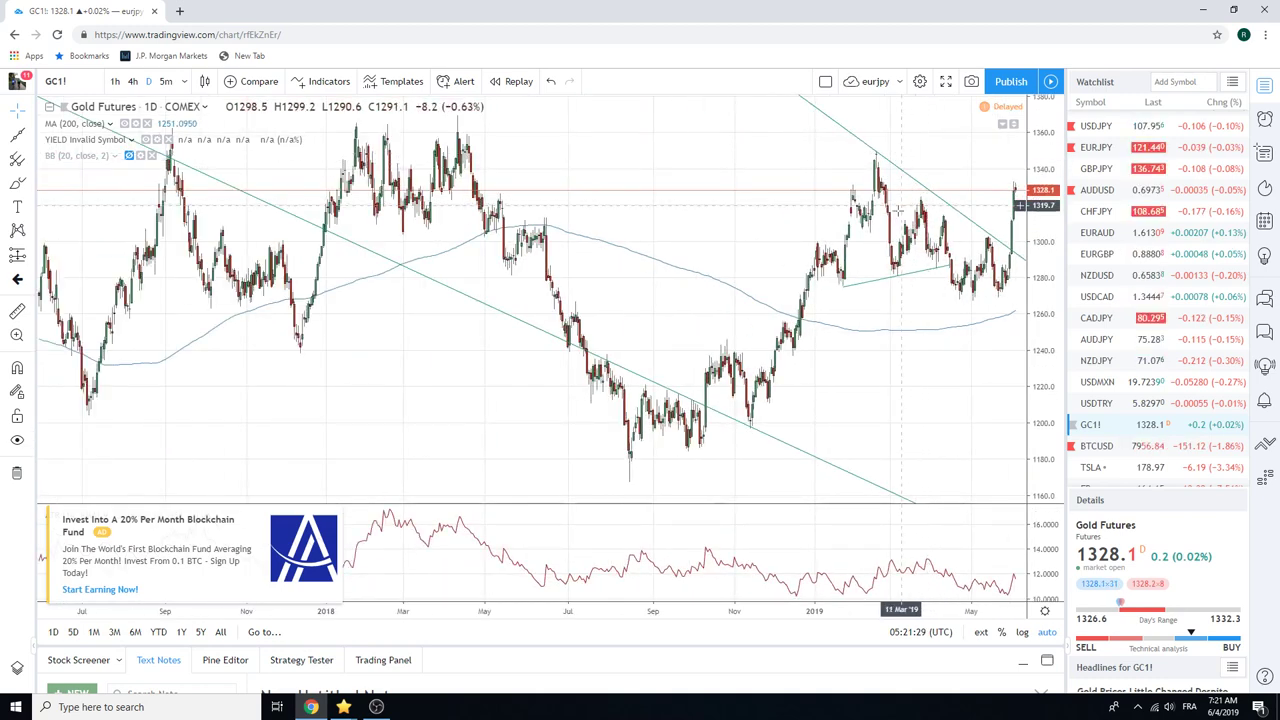
scroll(897, 212, "up", 4)
scroll(897, 212, "down", 3)
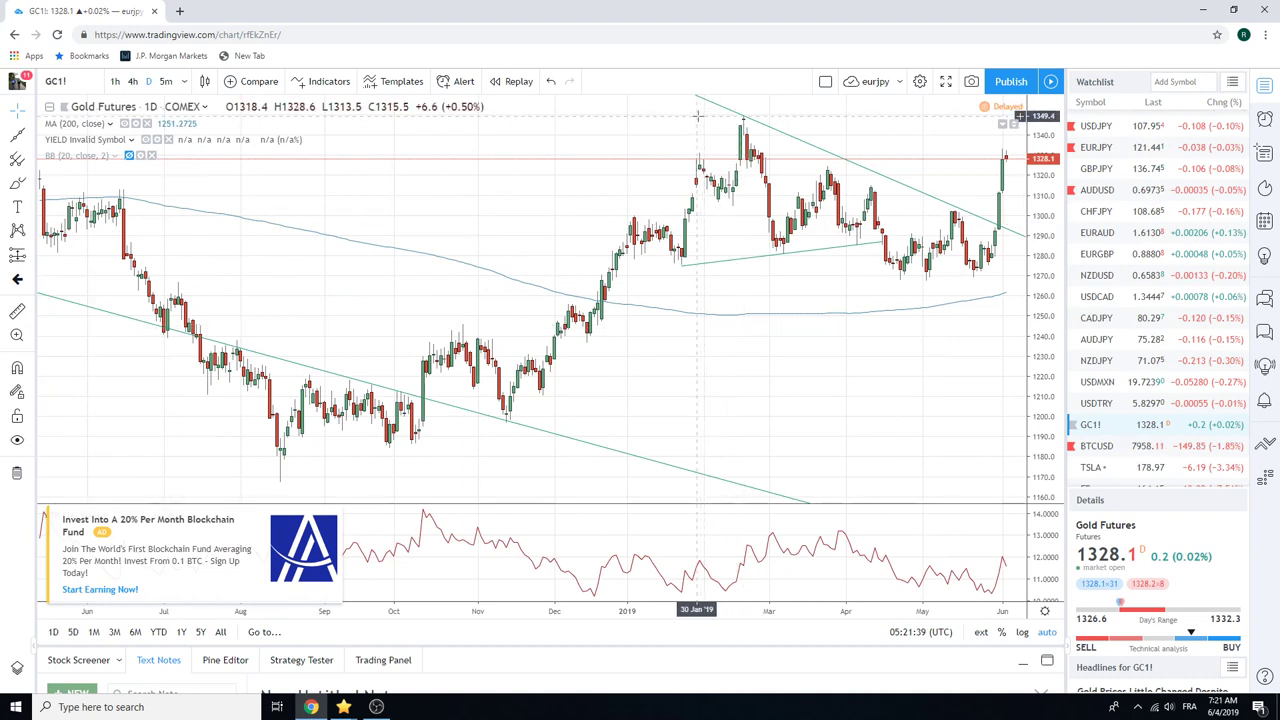
scroll(698, 117, "down", 2)
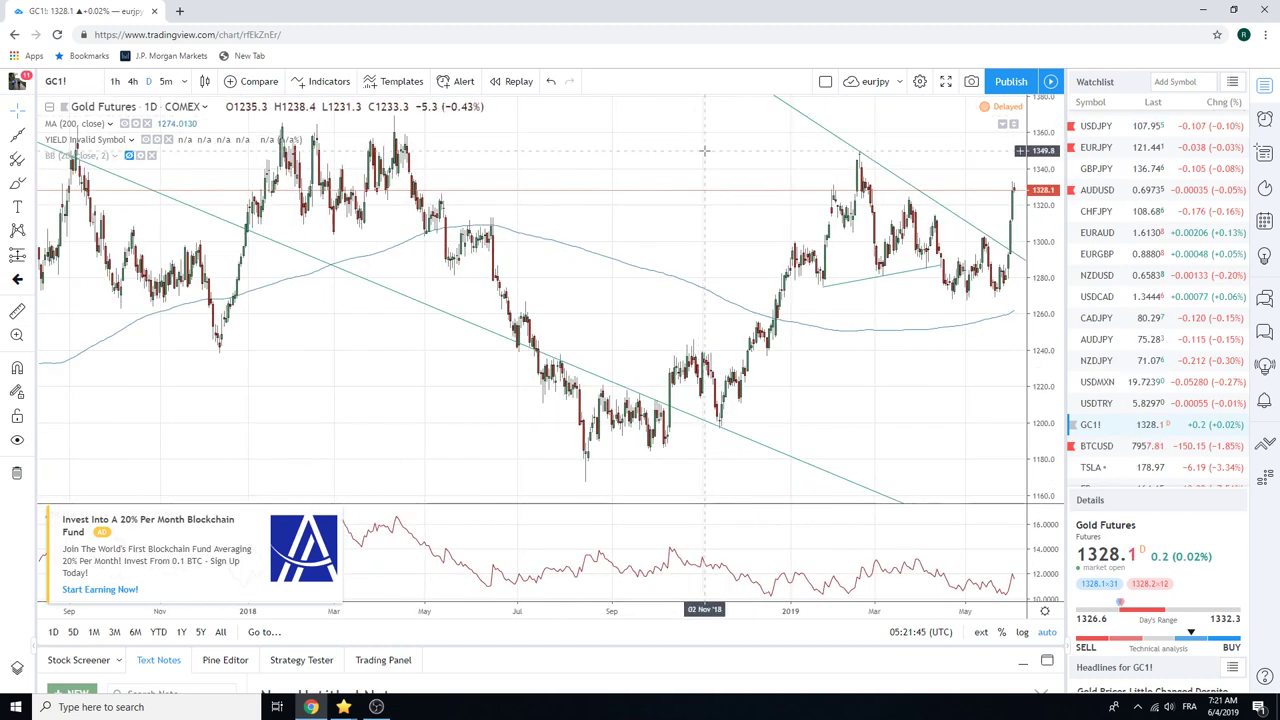
scroll(680, 318, "up", 4)
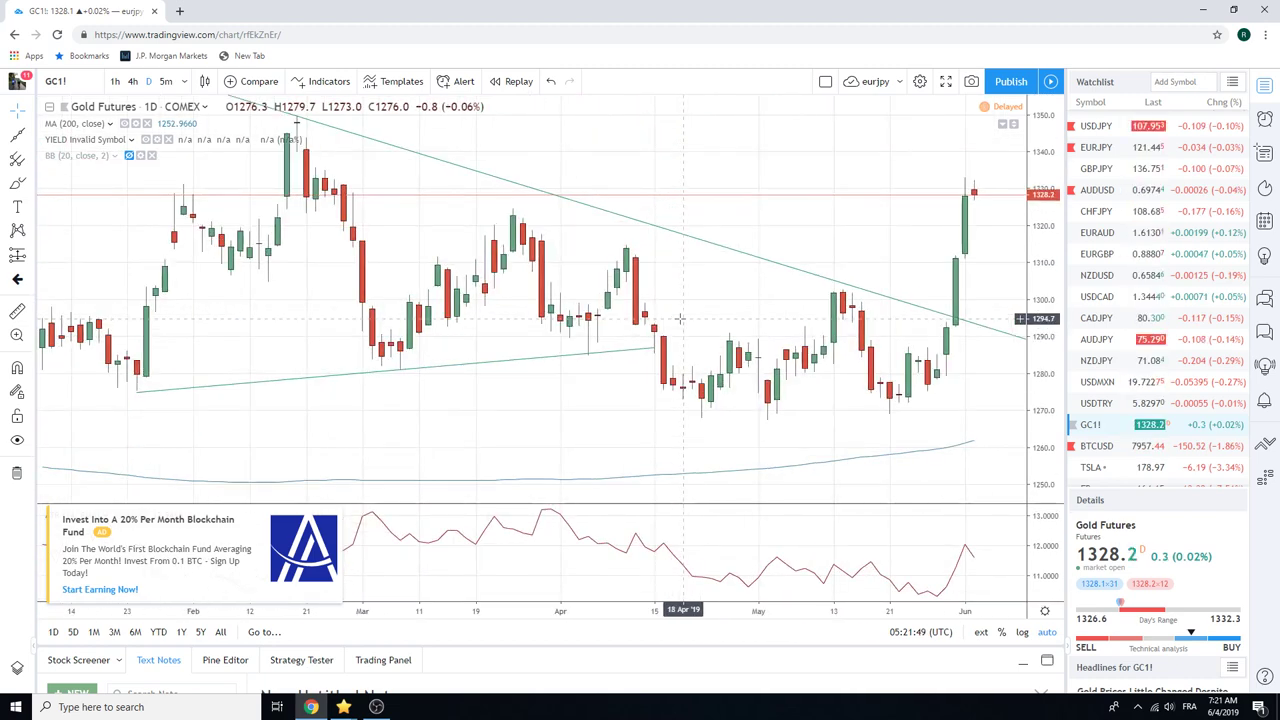
scroll(1150, 290, "up", 3)
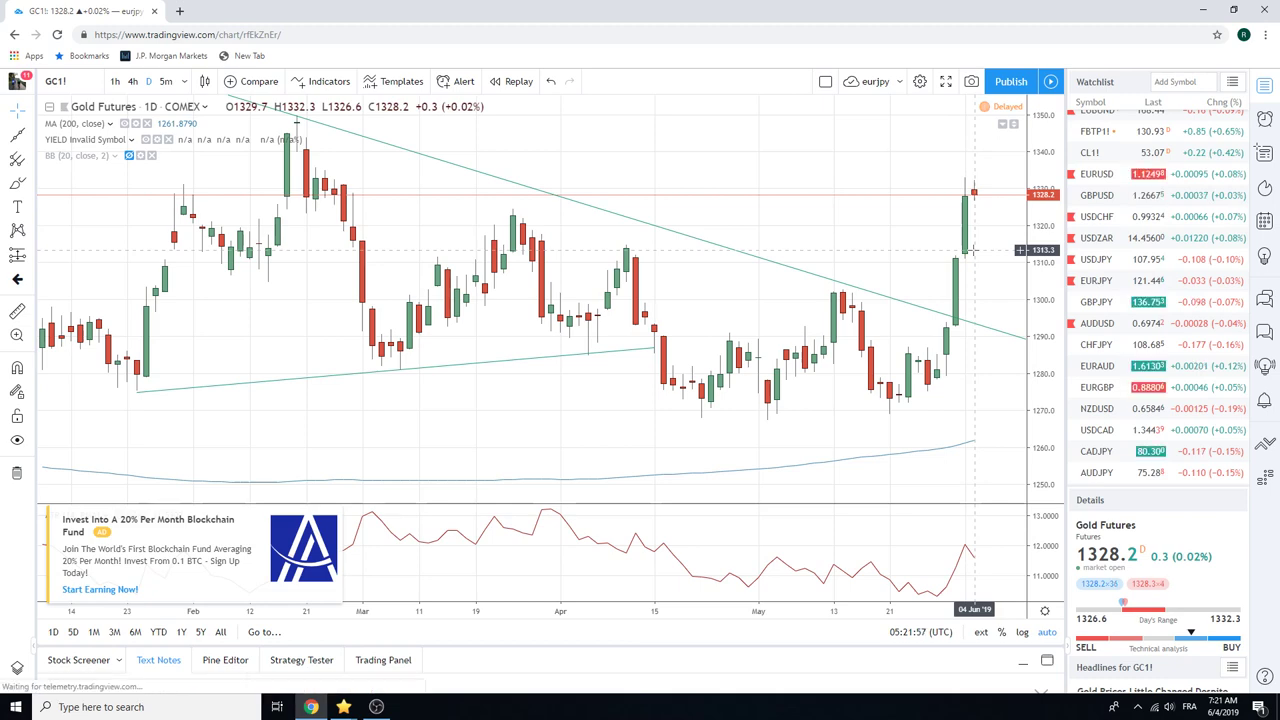
left_click(1105, 259)
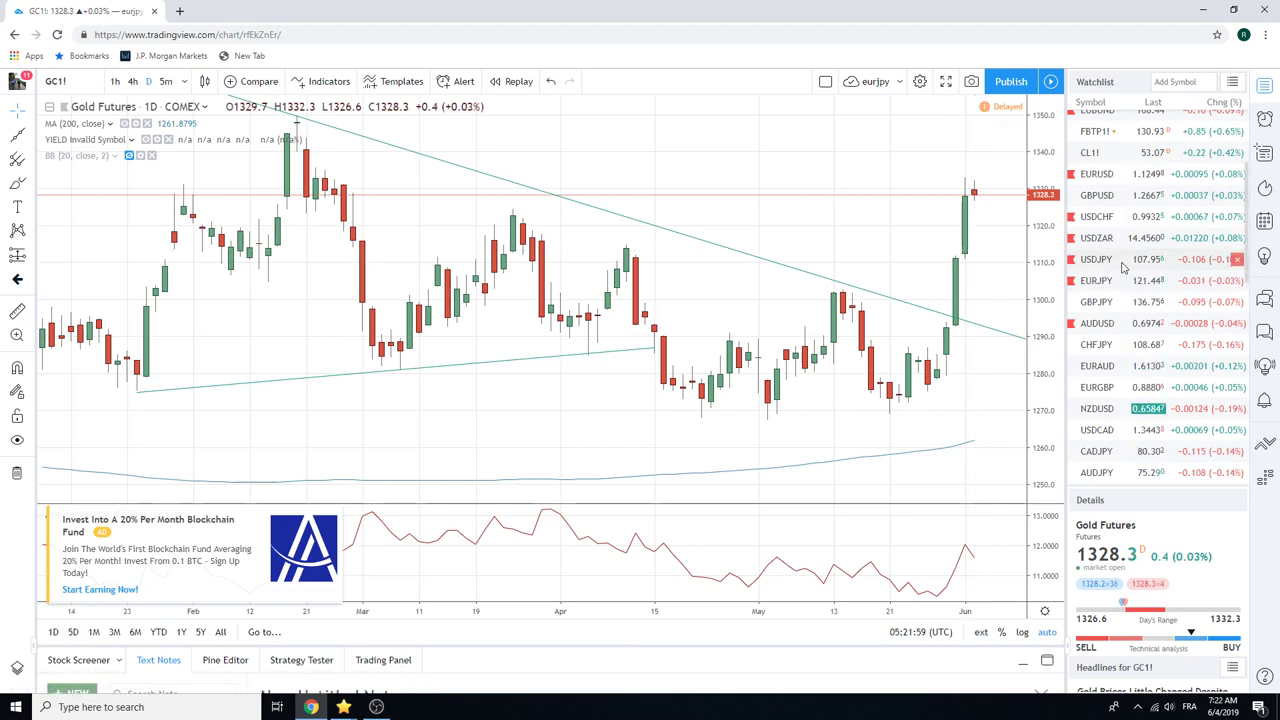
Zoom the USDJPY chart out to about a year of history, then return the watchlist to the top
scroll(857, 252, "down", 3)
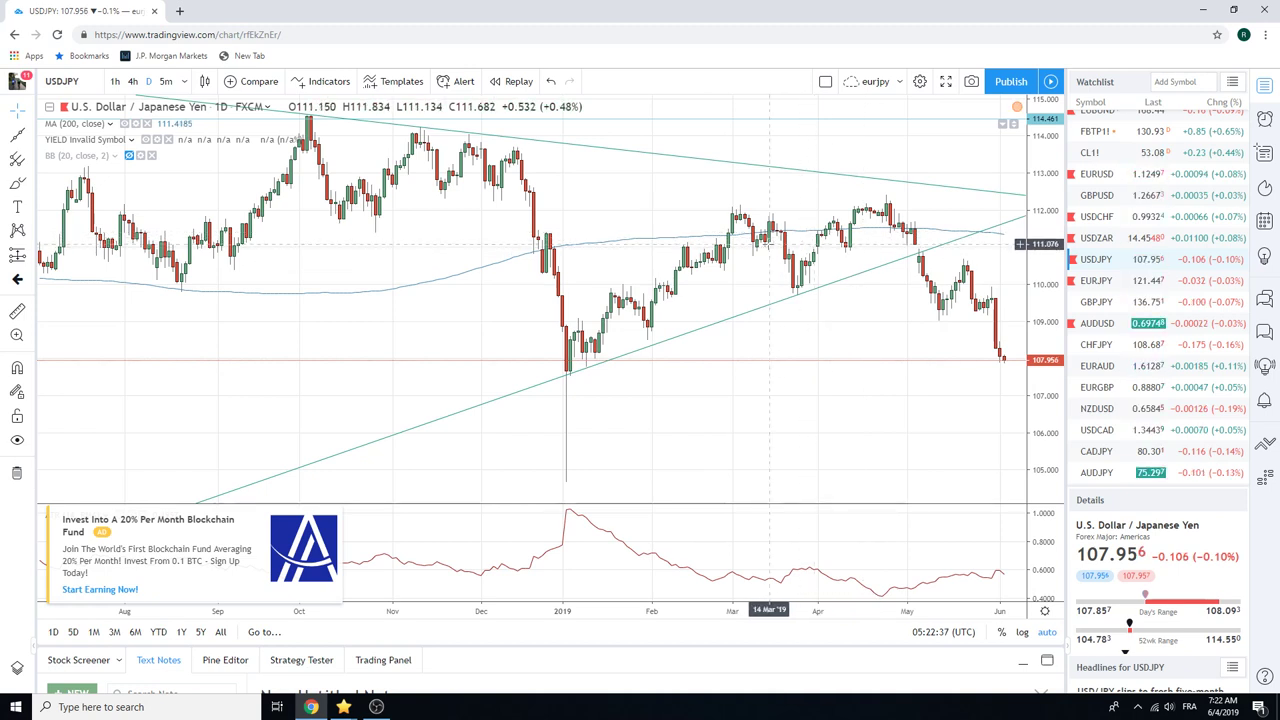
scroll(785, 250, "down", 1)
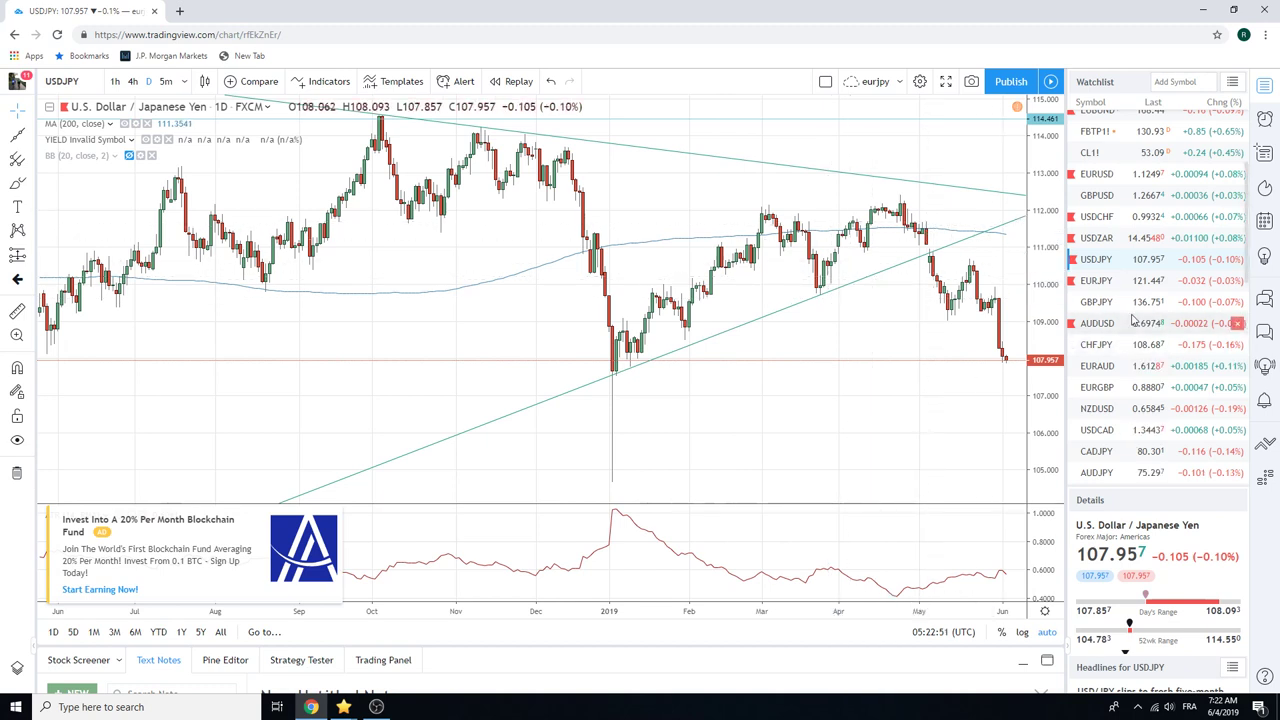
scroll(1103, 185, "up", 1)
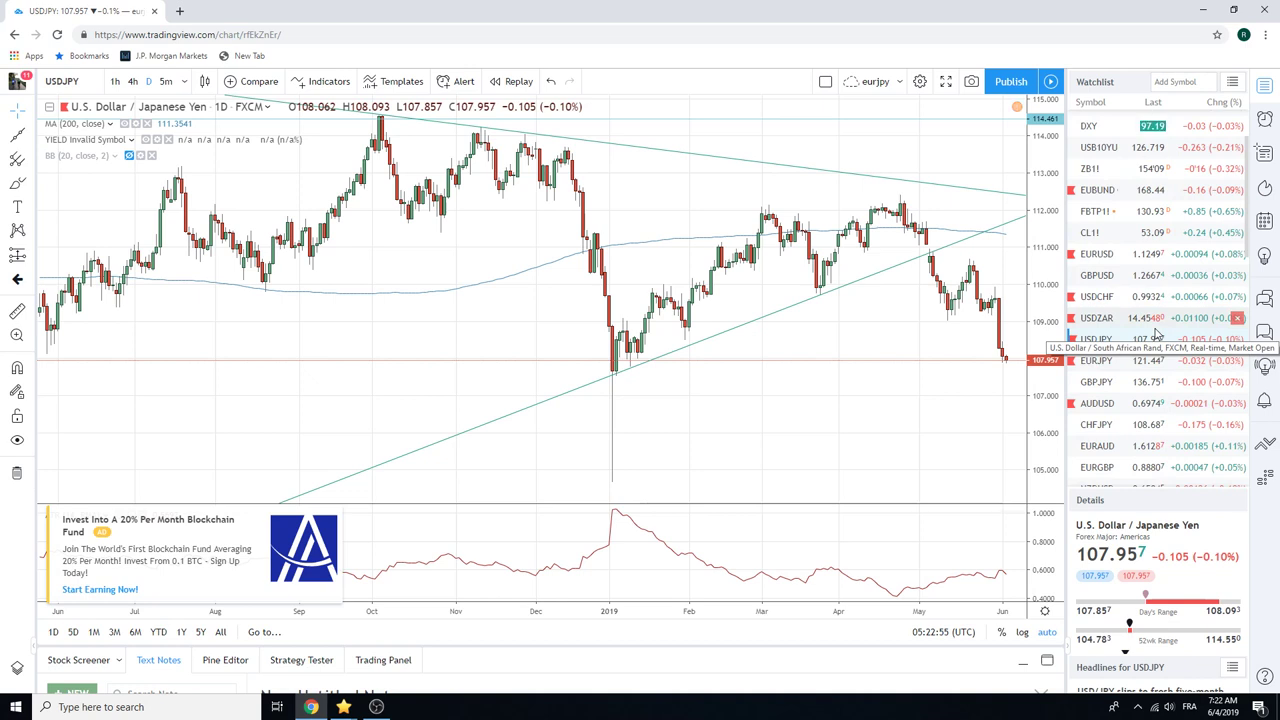
scroll(1157, 333, "up", 2)
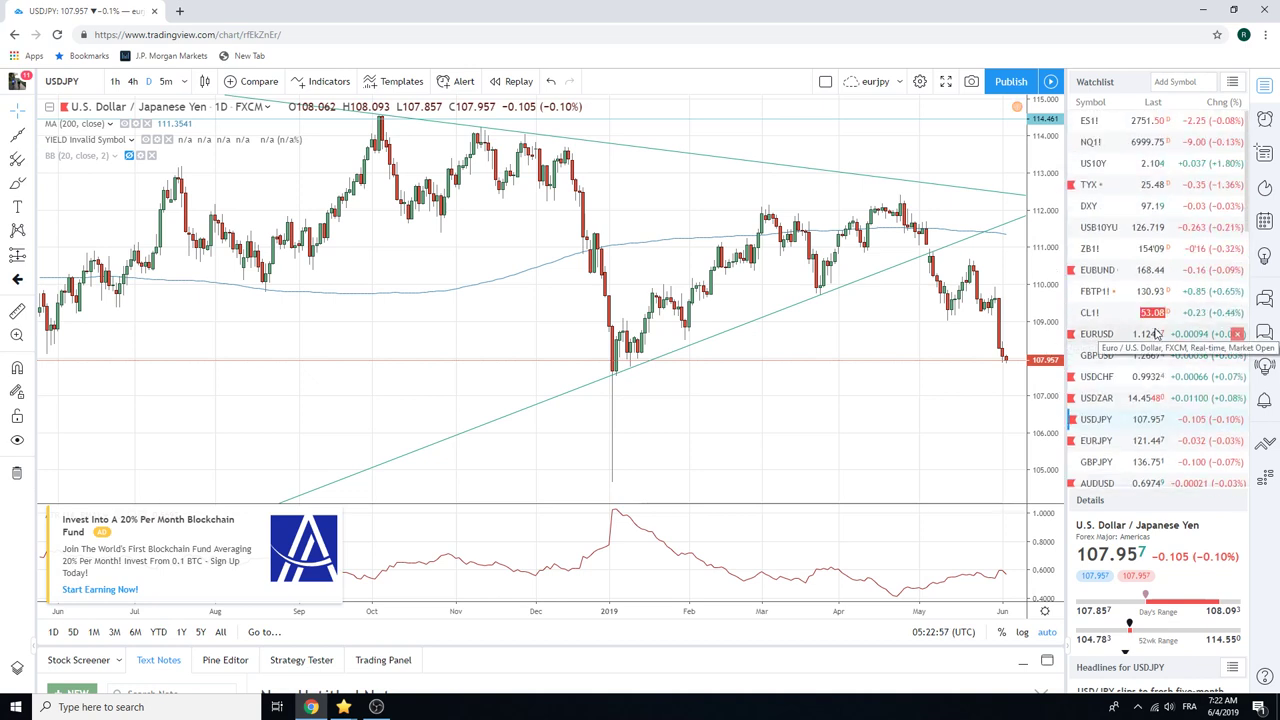